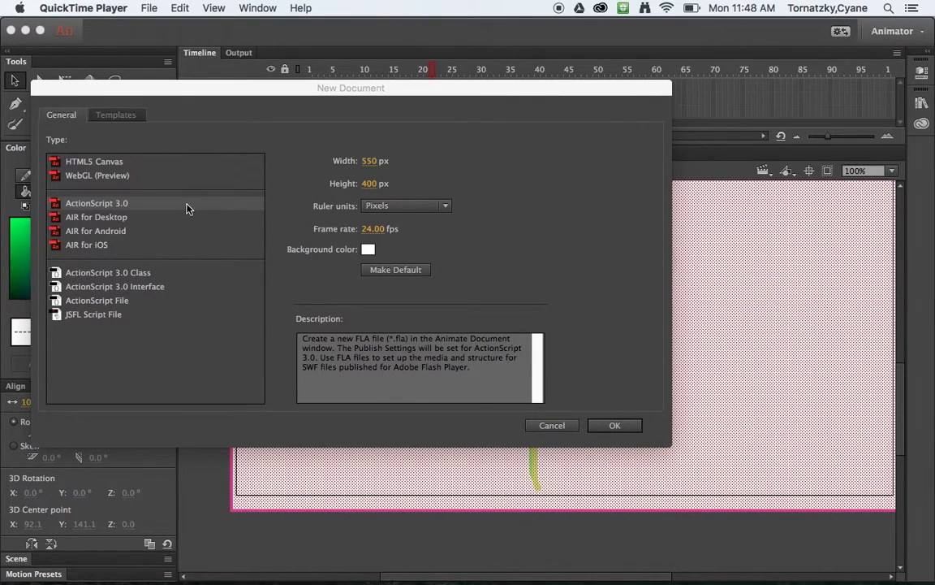
Step: Create a new ActionScript 3.0 document and set its stage to 900 × 700 pixels
left_click(106, 211)
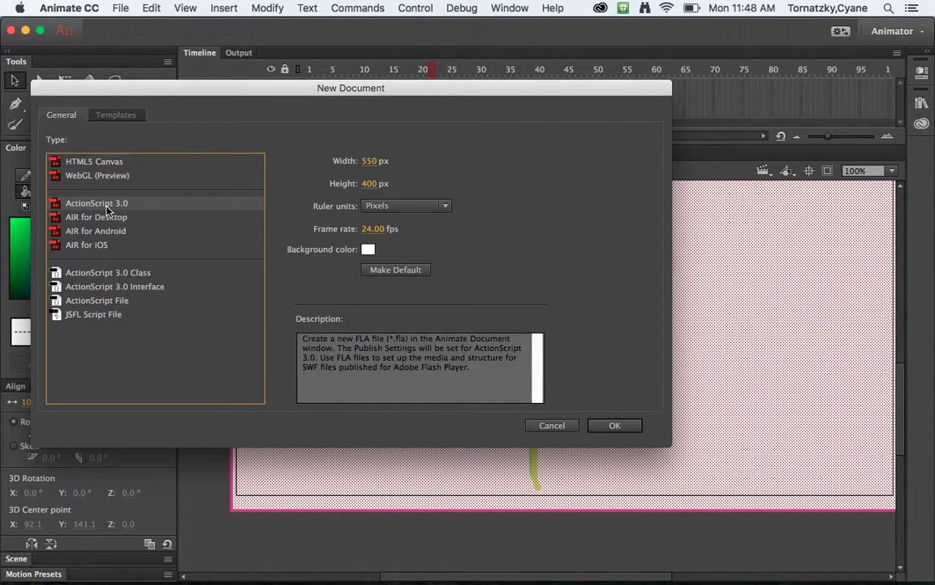
left_click(599, 426)
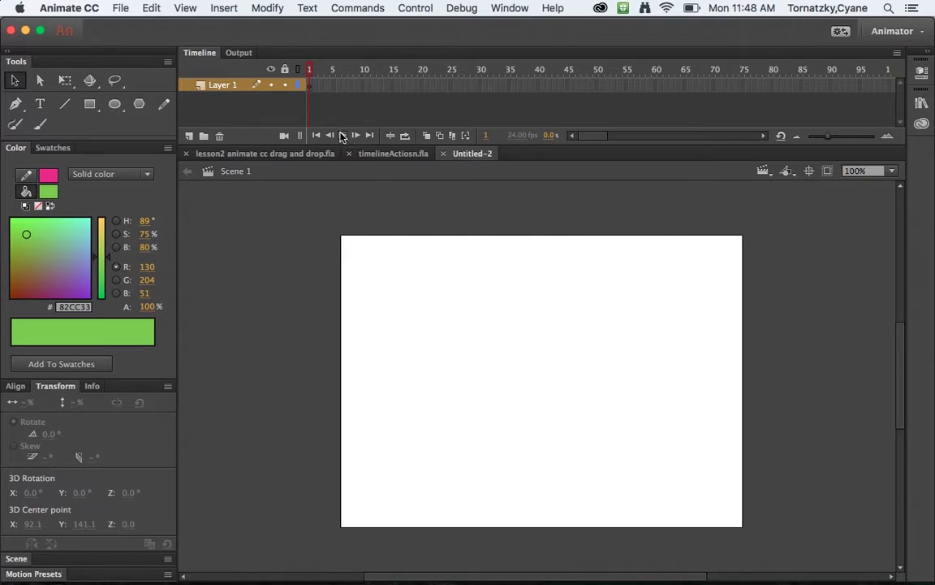
left_click(252, 8)
left_click(263, 27)
left_click_drag(132, 97, 413, 132)
left_click(358, 172)
type("900")
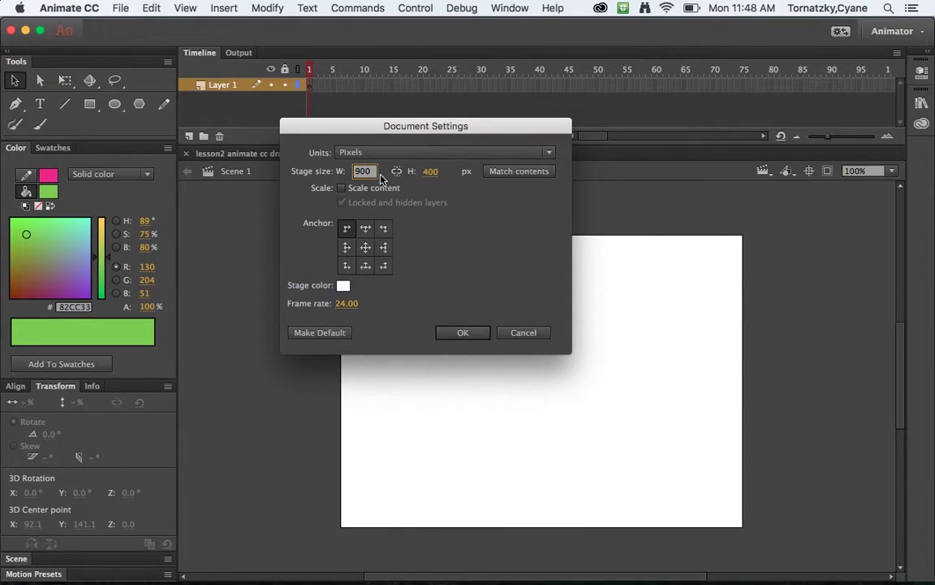
key("Tab")
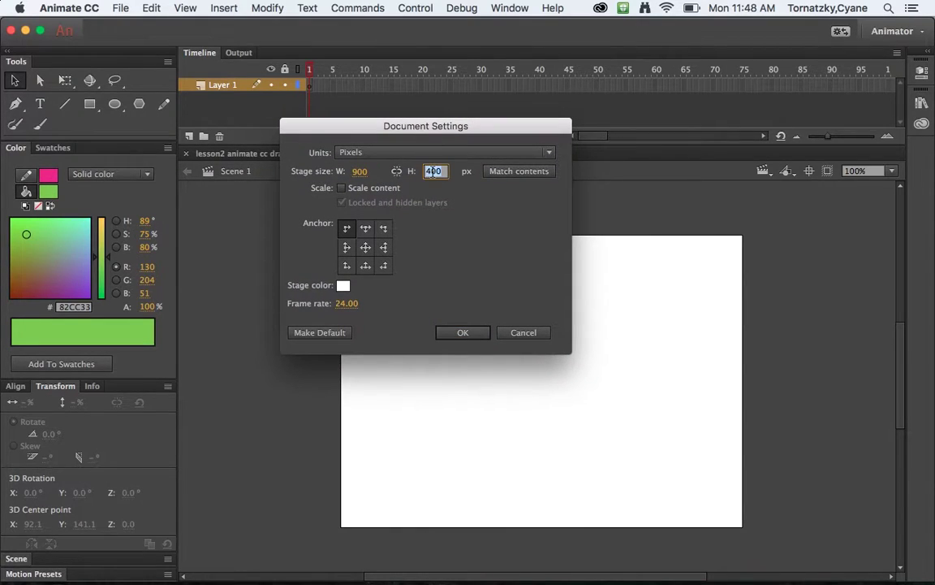
type("700")
left_click(480, 333)
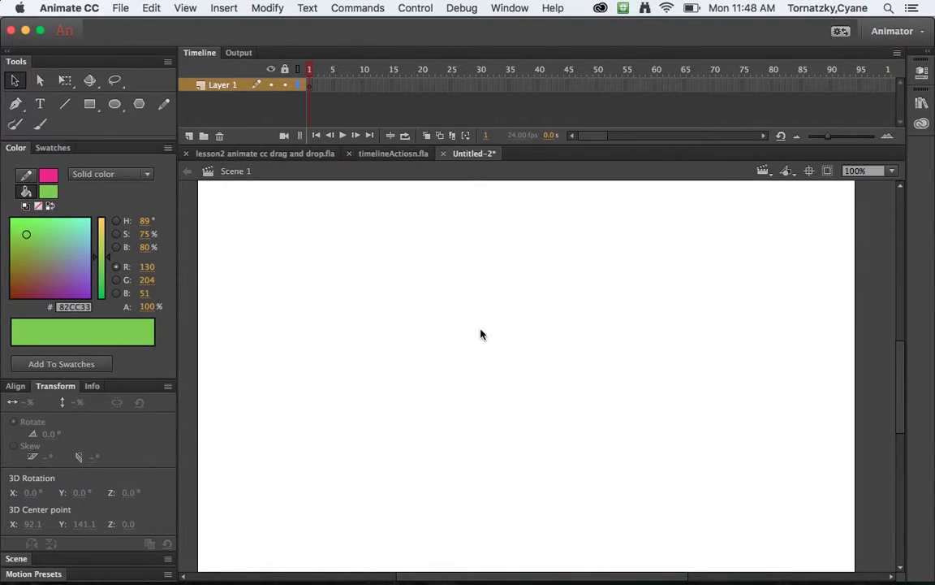
Step: Paste the flower artwork, zoom out, and align it to the stage's top edge
key("super+v")
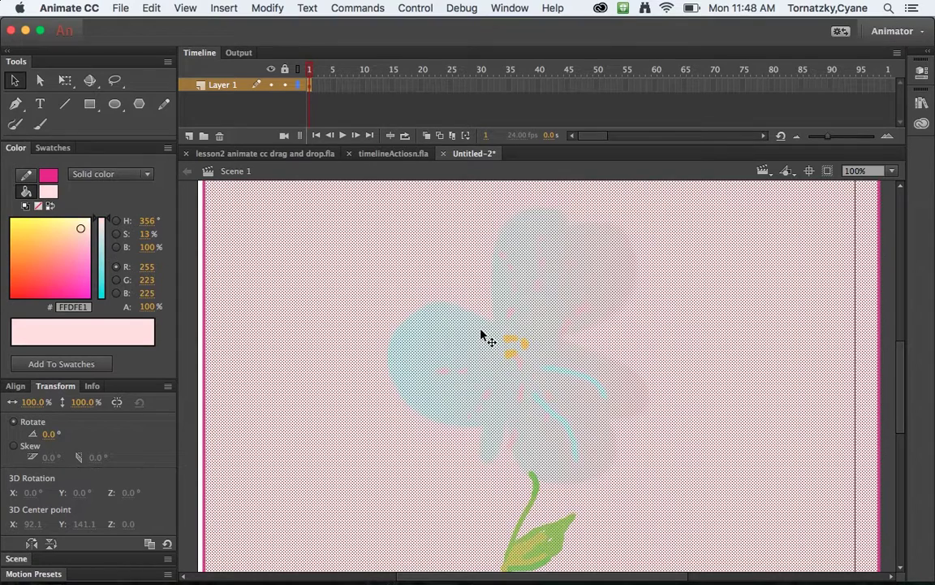
key("z")
left_click(482, 330, "alt")
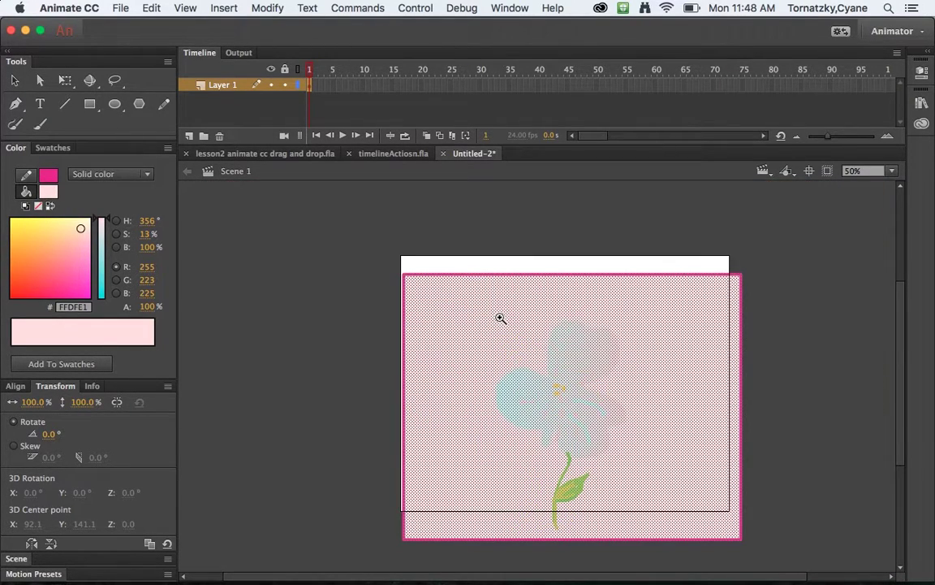
key("shift+Up")
key("shift+Up")
key("shift+Up")
key("shift+Up")
key("shift+Up")
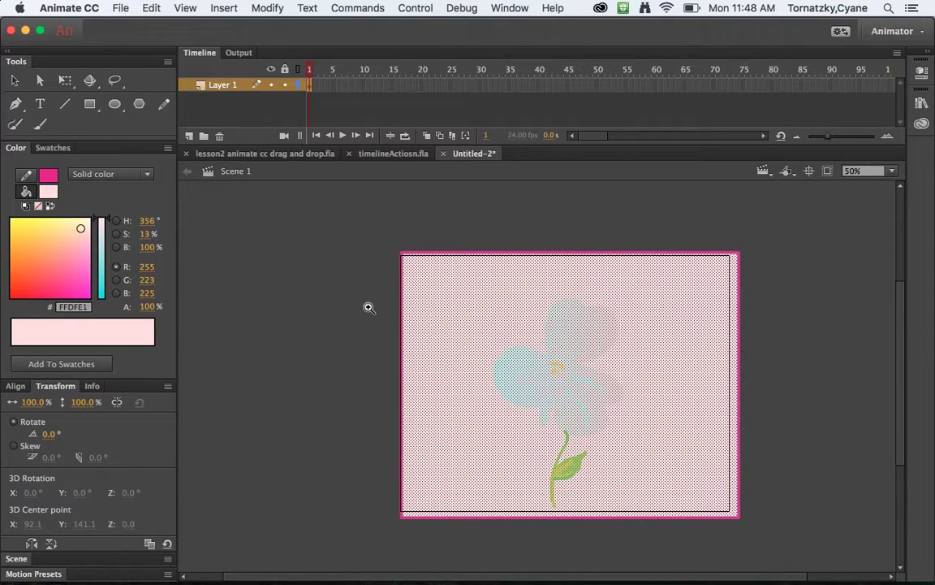
left_click_drag(366, 292, 296, 256)
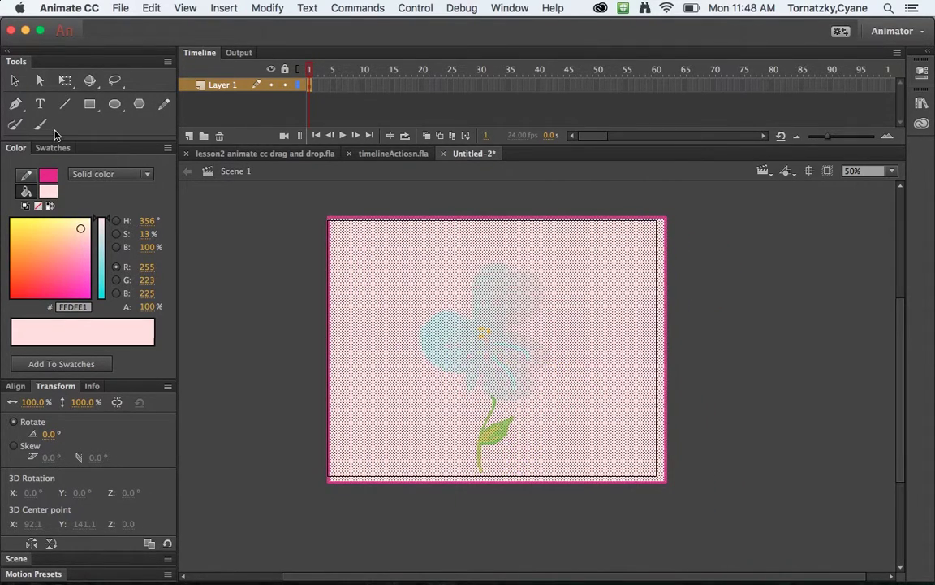
left_click(15, 80)
left_click(227, 251)
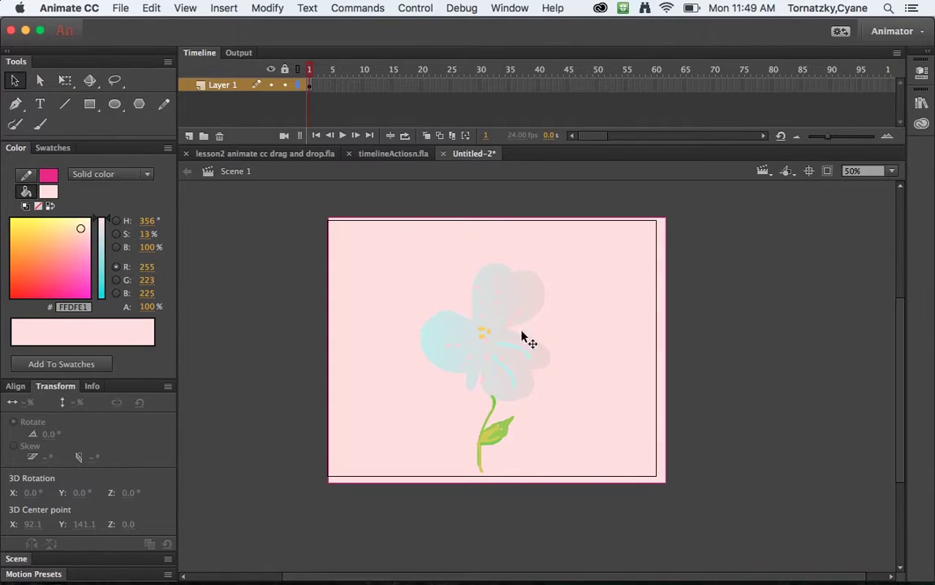
Step: Rename Layer 1 to 'flower'
double_click(220, 85)
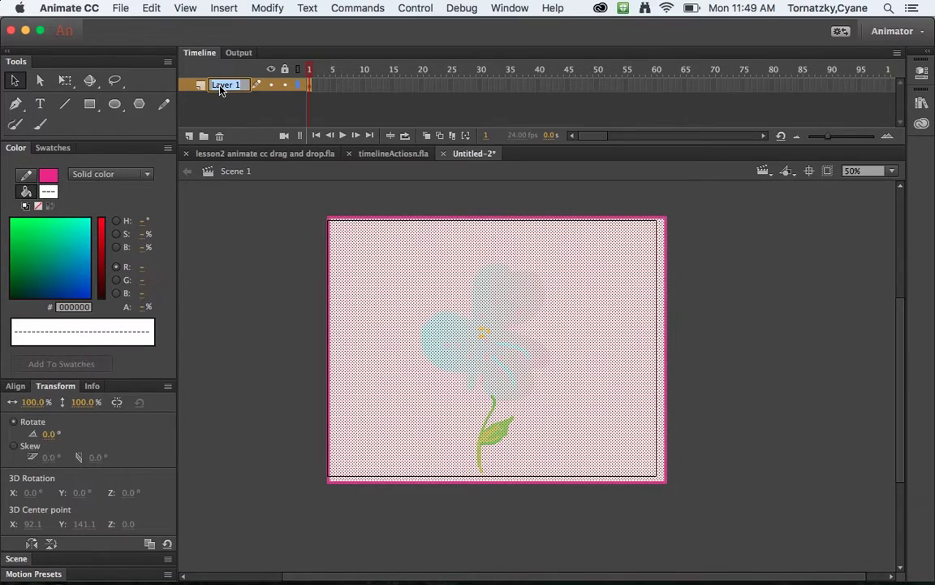
type("flower")
key("Return")
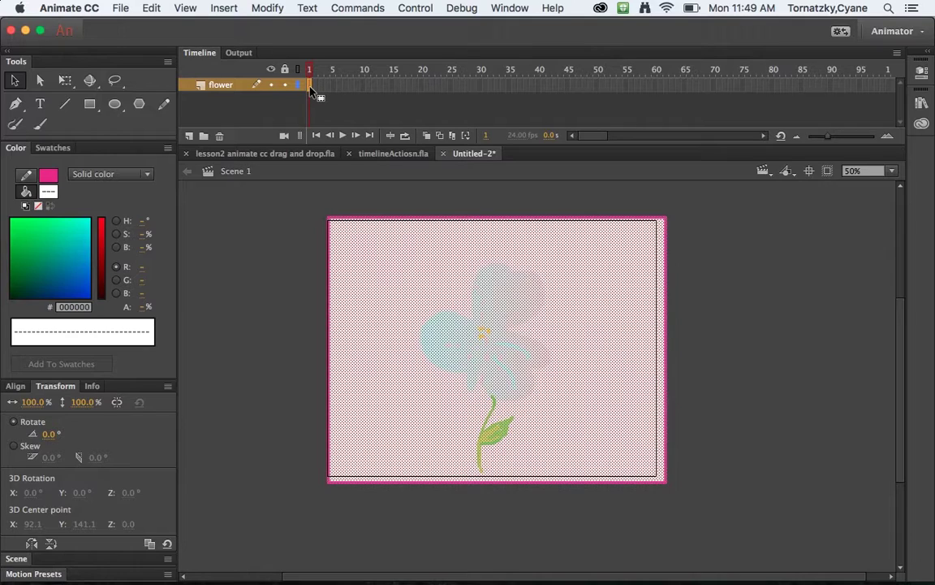
Step: Move the flower keyframe to frame 21, check frames 18 and 21, and test the movie
left_click_drag(340, 97, 424, 95)
left_click(410, 86)
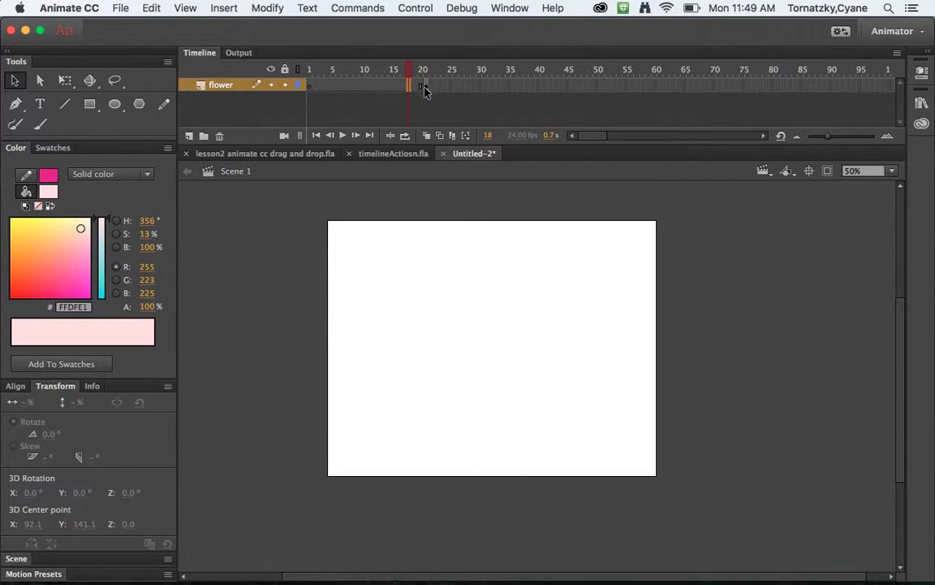
left_click(428, 92)
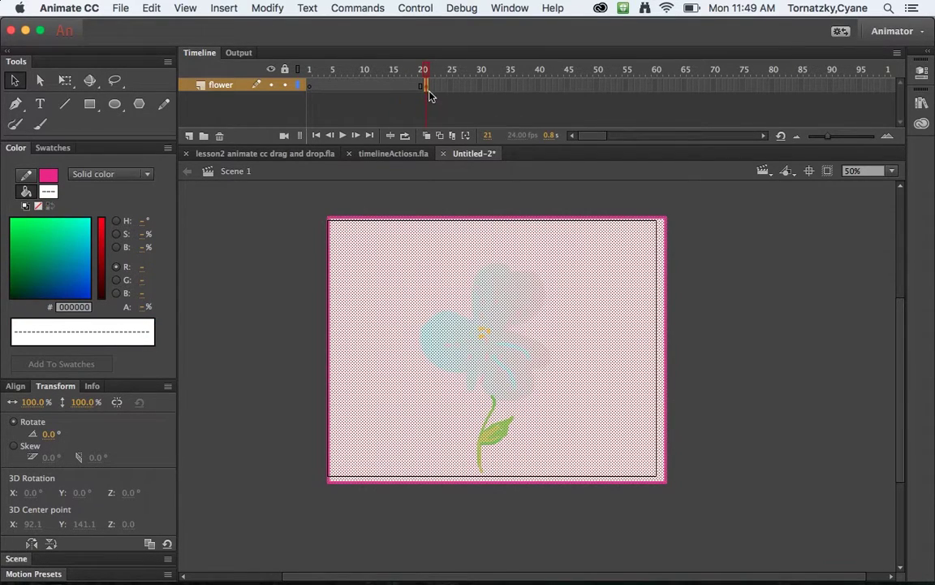
left_click(410, 91)
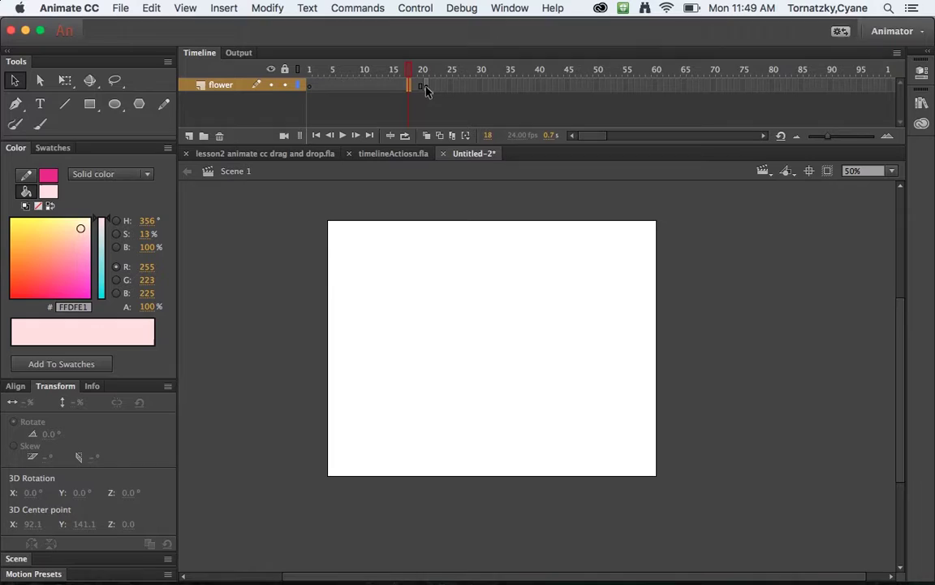
left_click(426, 92)
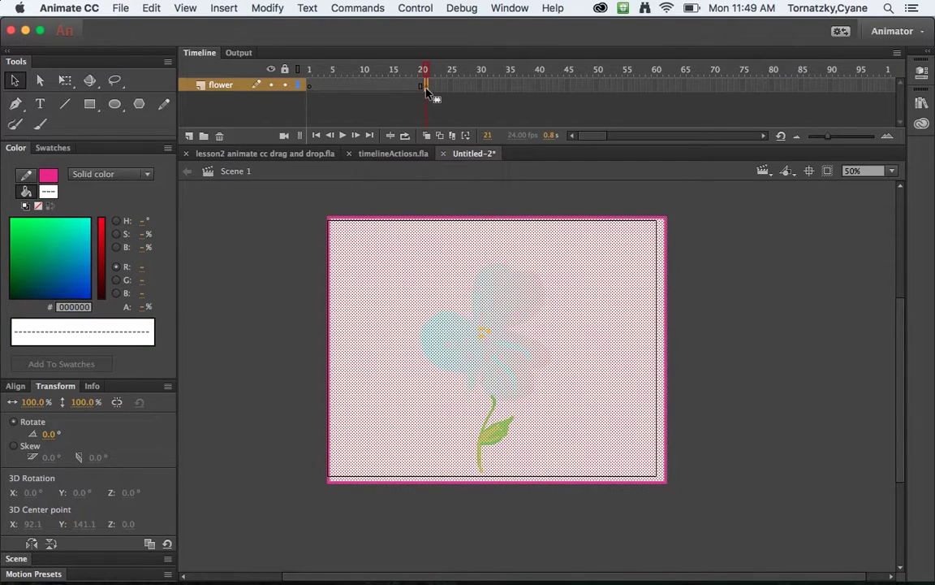
key("super+Return")
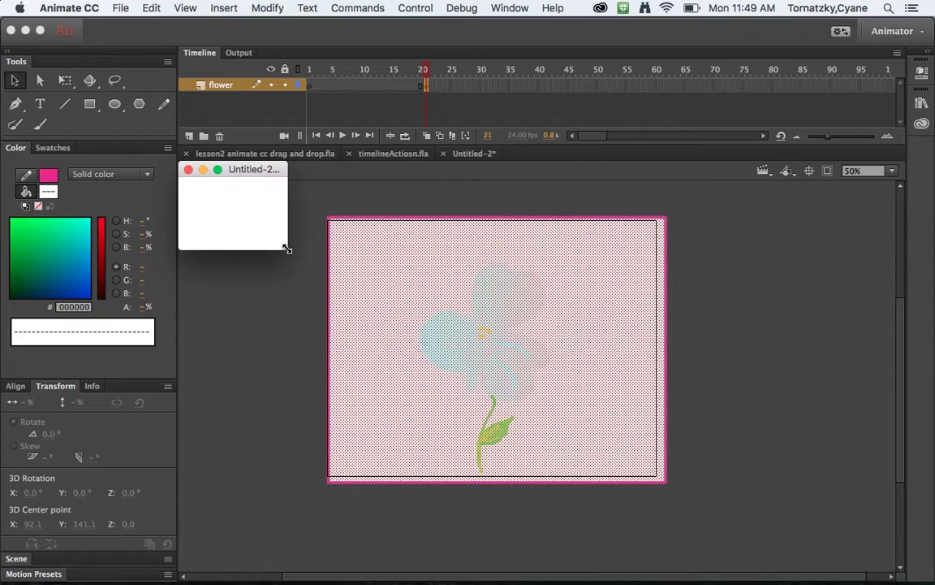
left_click_drag(285, 249, 574, 472)
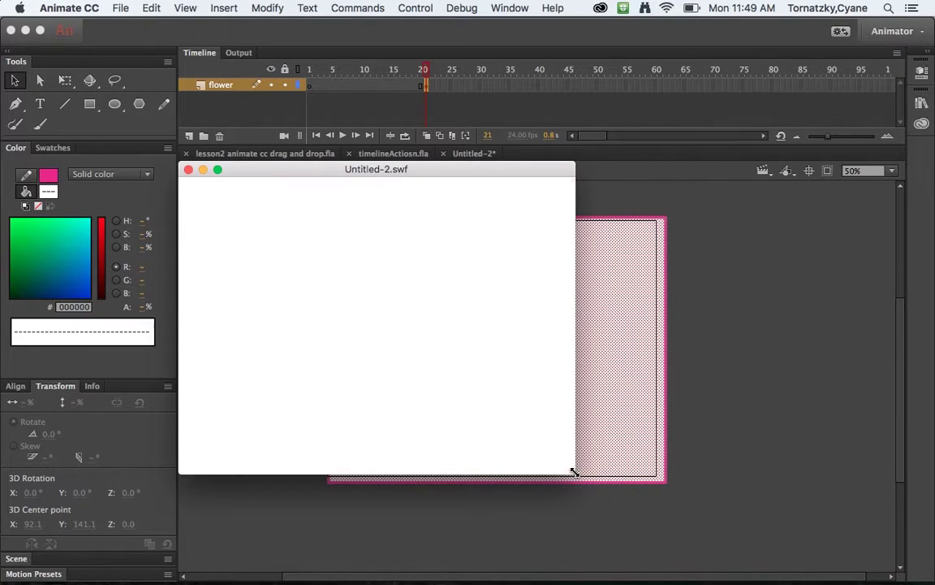
Step: Close the test player and add a stop(); action to frame 21 of the flower layer
left_click(189, 170)
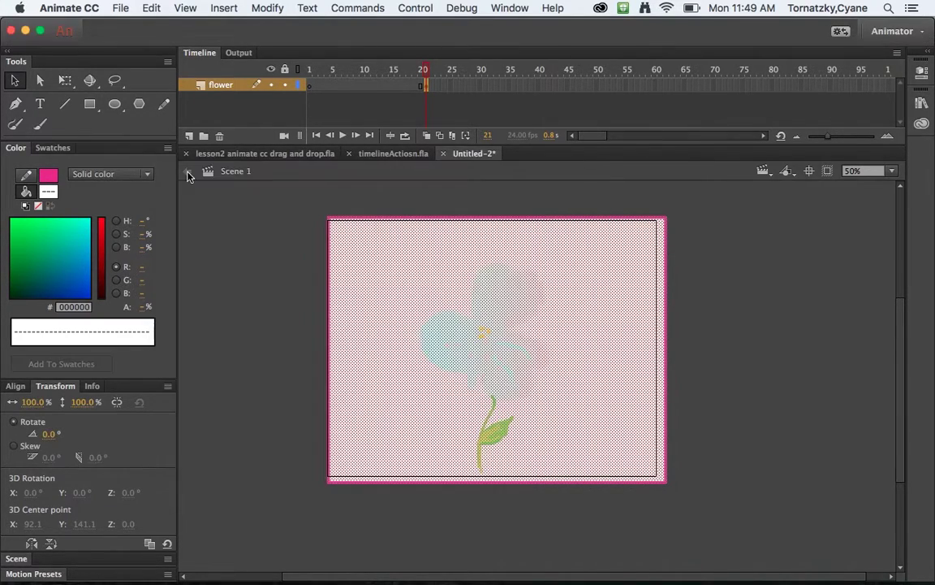
left_click(510, 8)
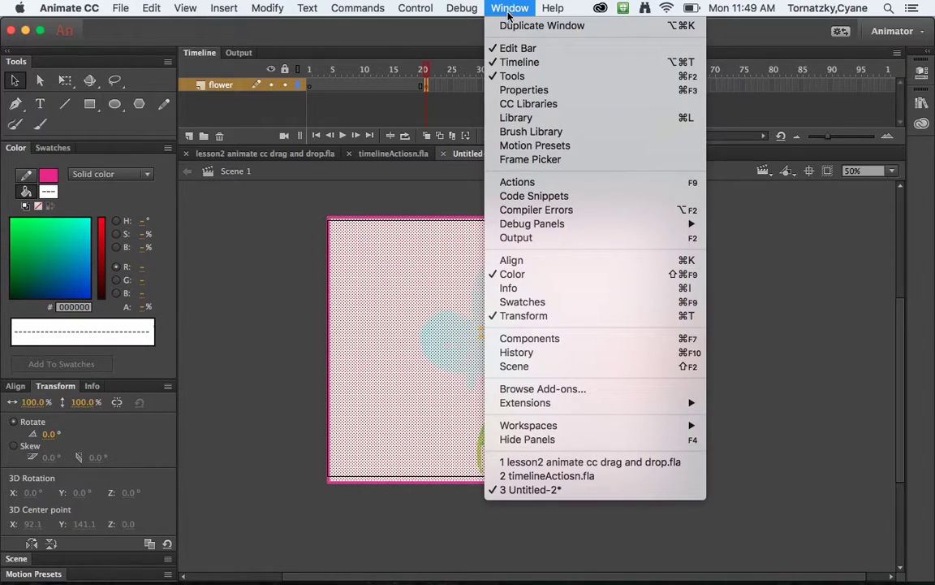
left_click(520, 182)
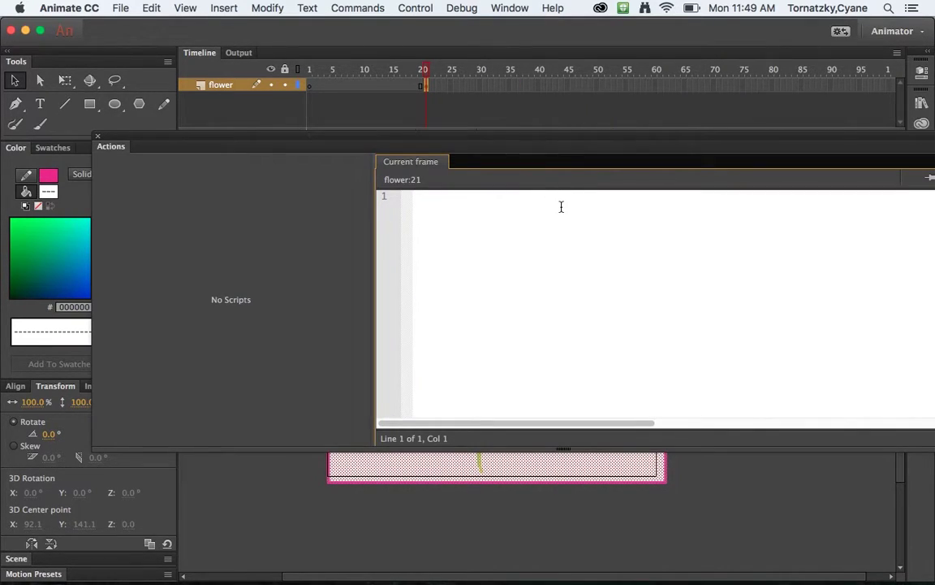
type("stop")
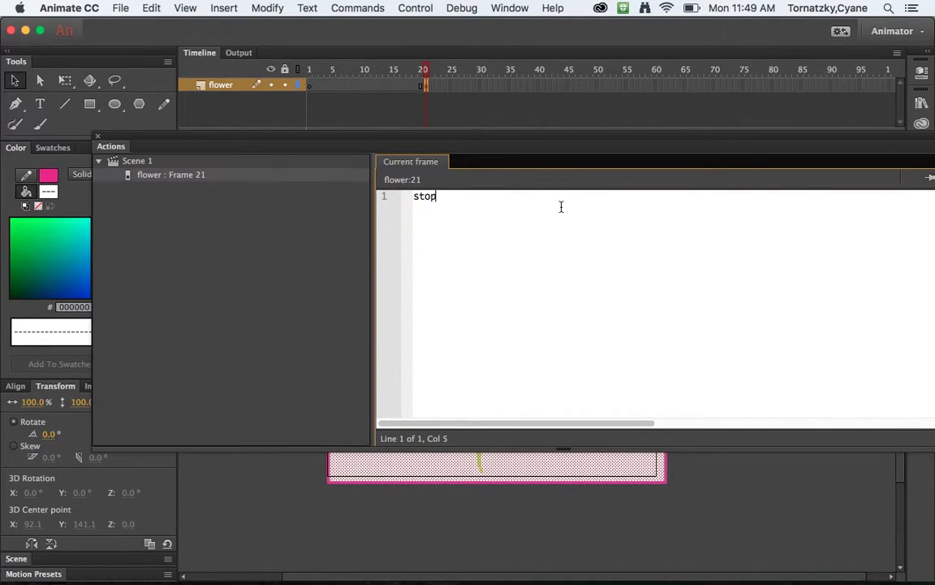
type("();")
key("Return")
left_click(98, 138)
Step: Scrub the frames around frame 21 and reopen its script to verify the stop(); action
left_click(423, 108)
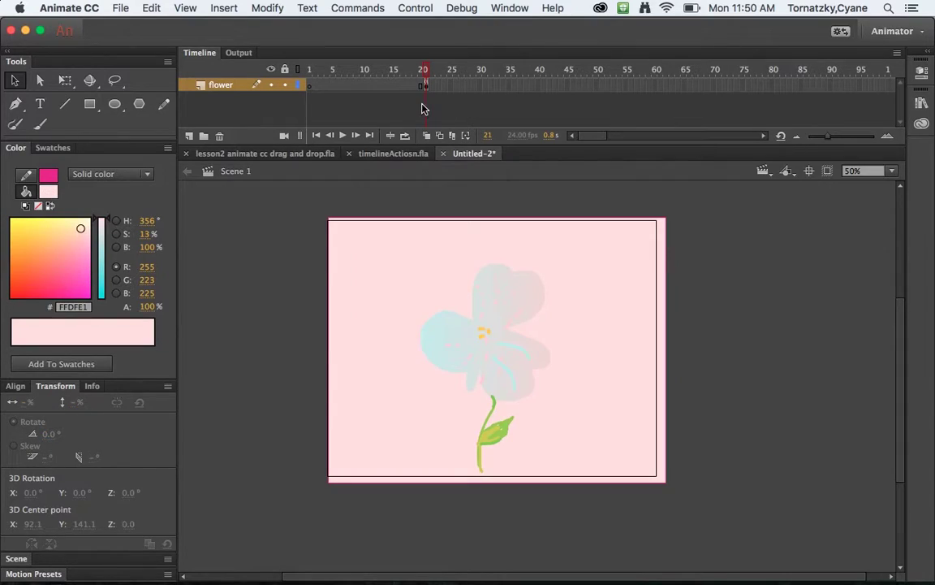
key("comma")
key("comma")
key("comma")
key("comma")
key("comma")
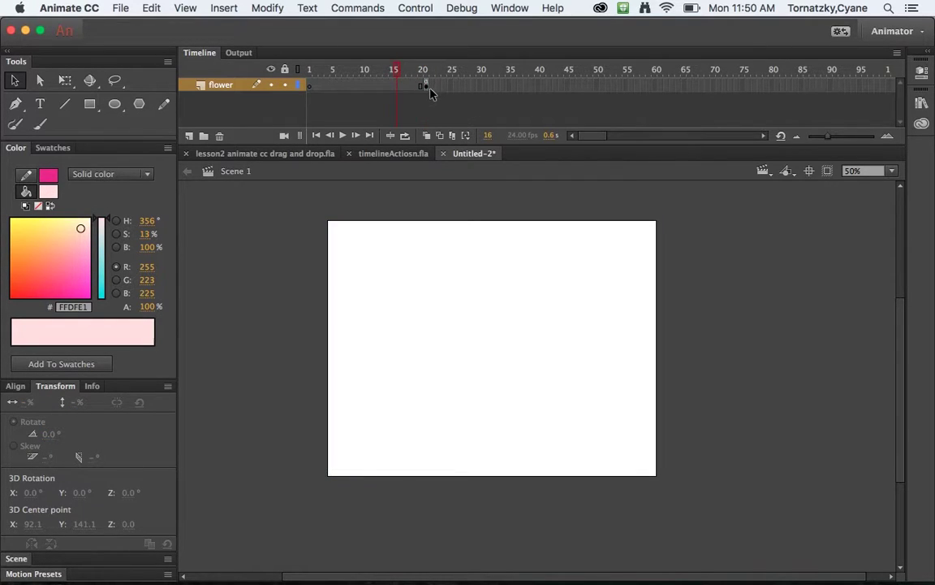
key("period")
left_click(427, 87)
key("comma")
key("comma")
key("comma")
key("comma")
key("comma")
key("comma")
key("comma")
key("comma")
left_click(425, 86)
left_click(511, 8)
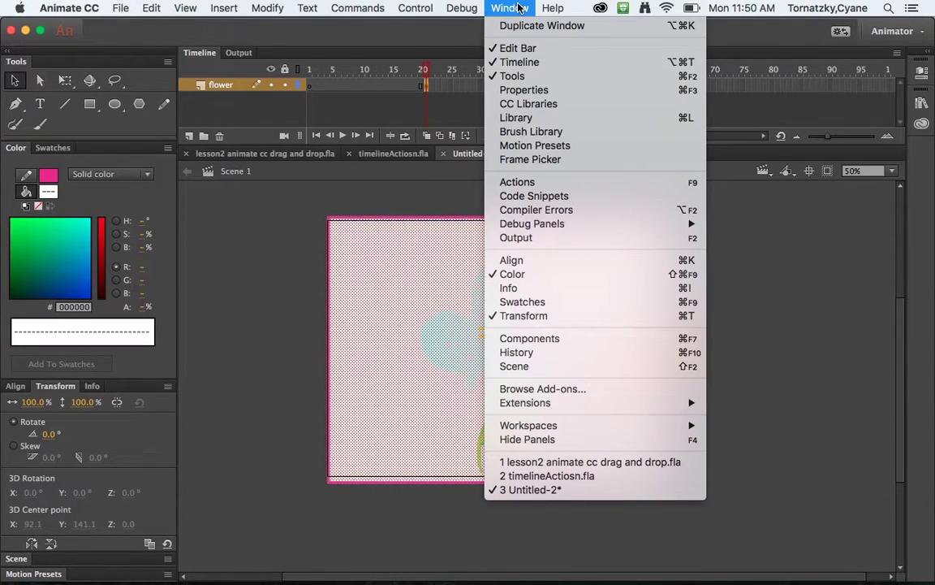
left_click(526, 183)
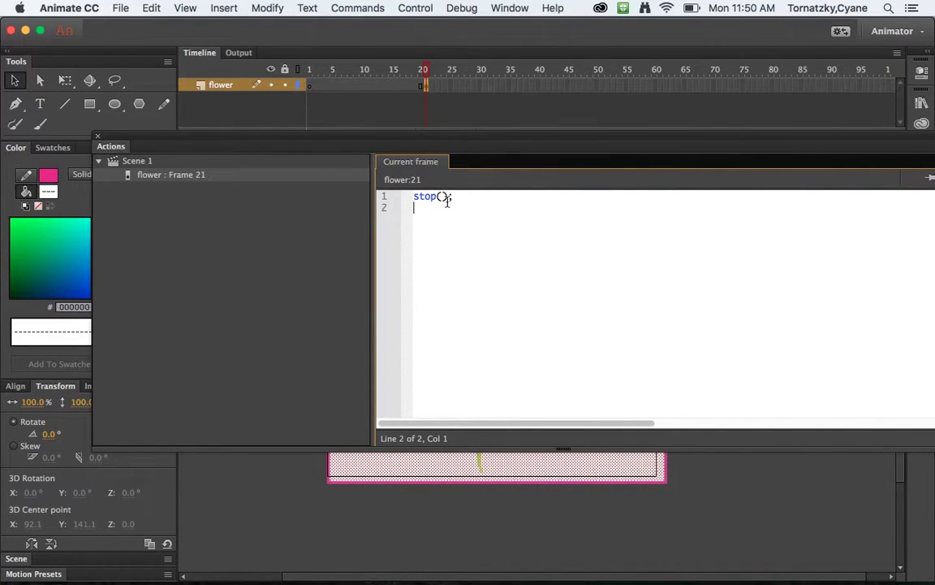
left_click(98, 136)
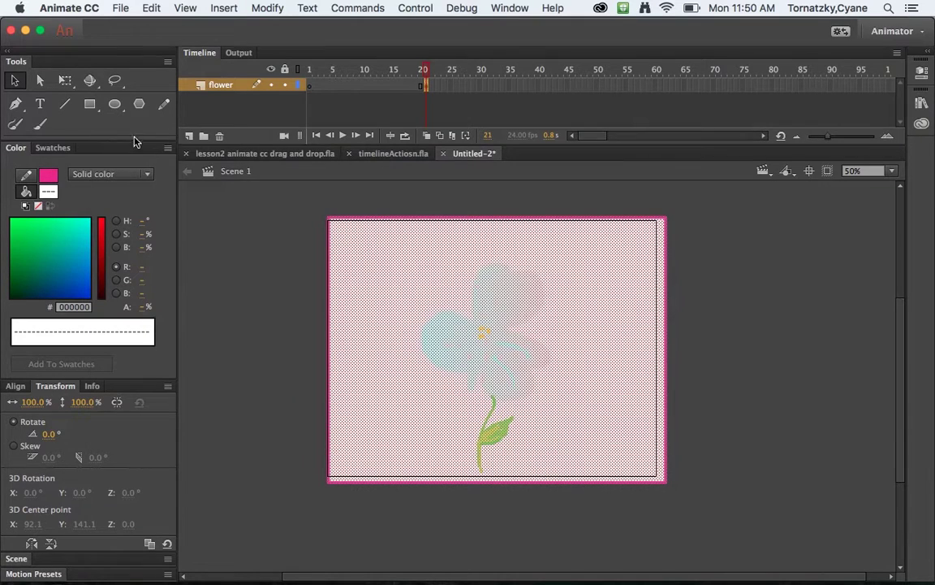
Step: Add a stop(); action to frame 1 of the flower layer
left_click(395, 71)
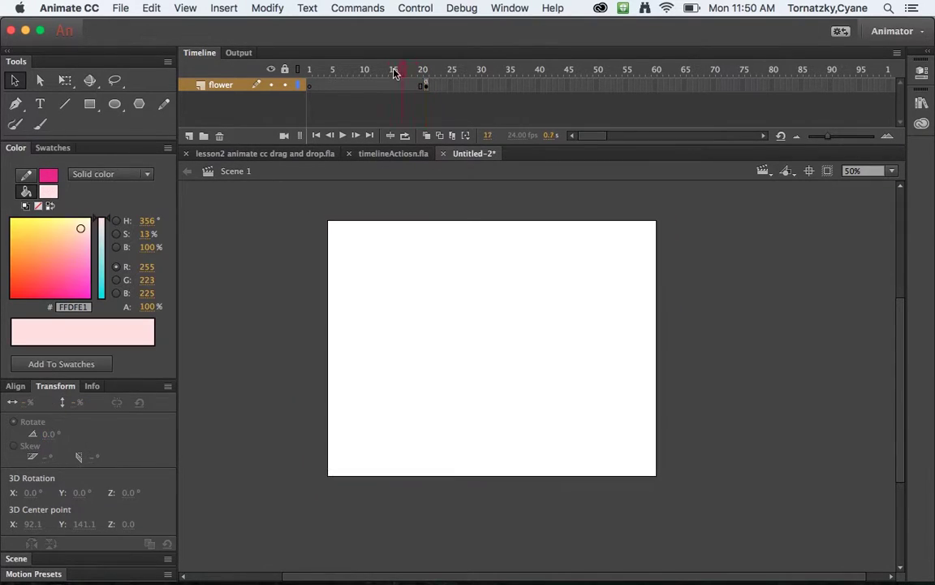
left_click_drag(395, 72, 309, 89)
left_click(510, 8)
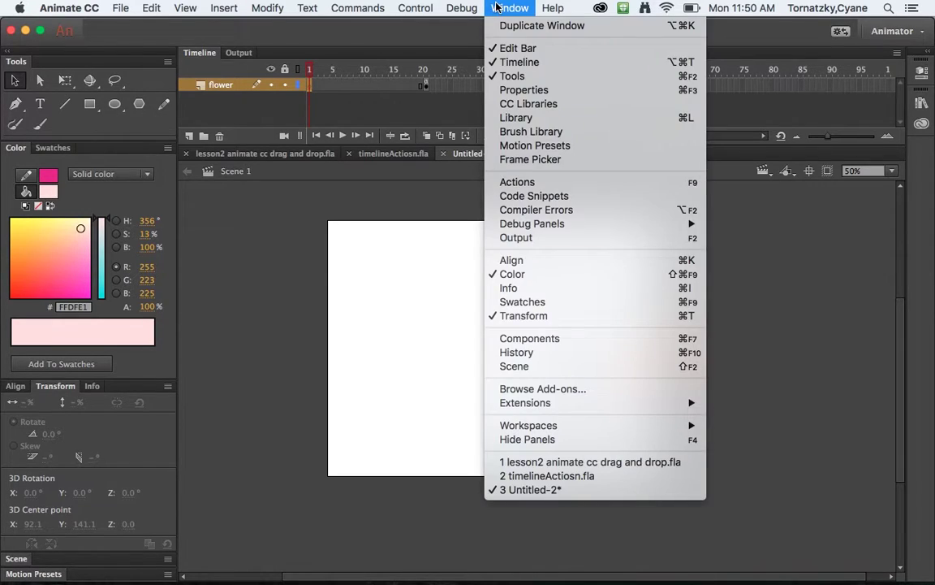
left_click(517, 182)
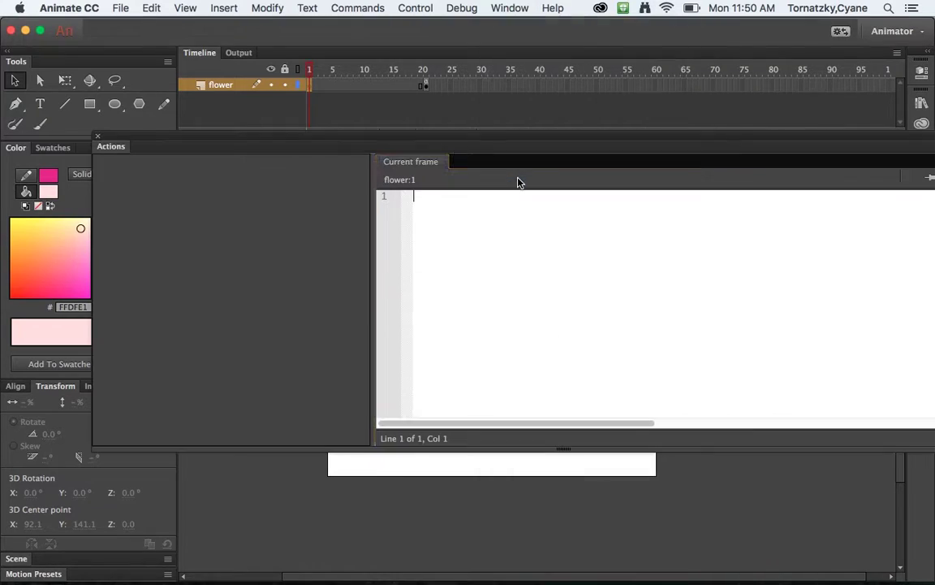
type("st")
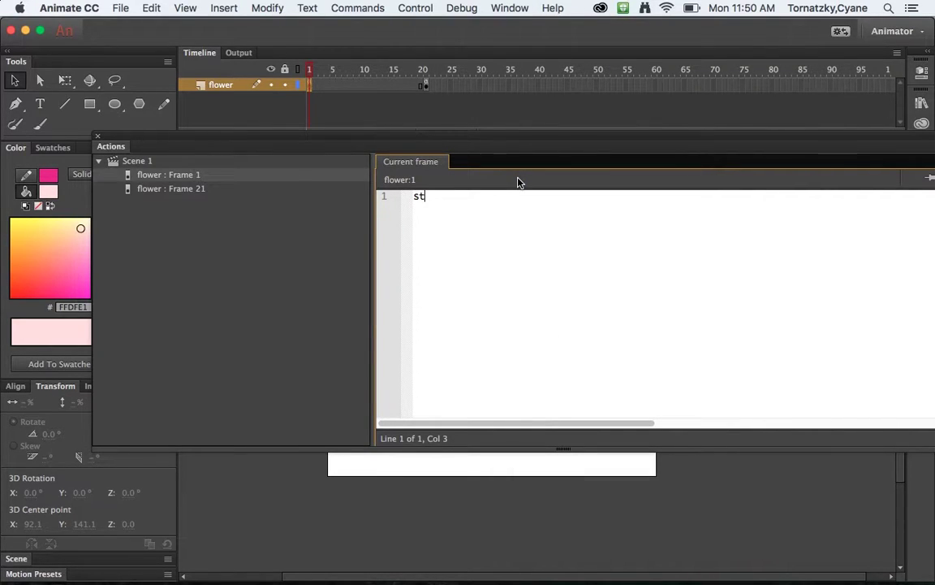
type("op(")
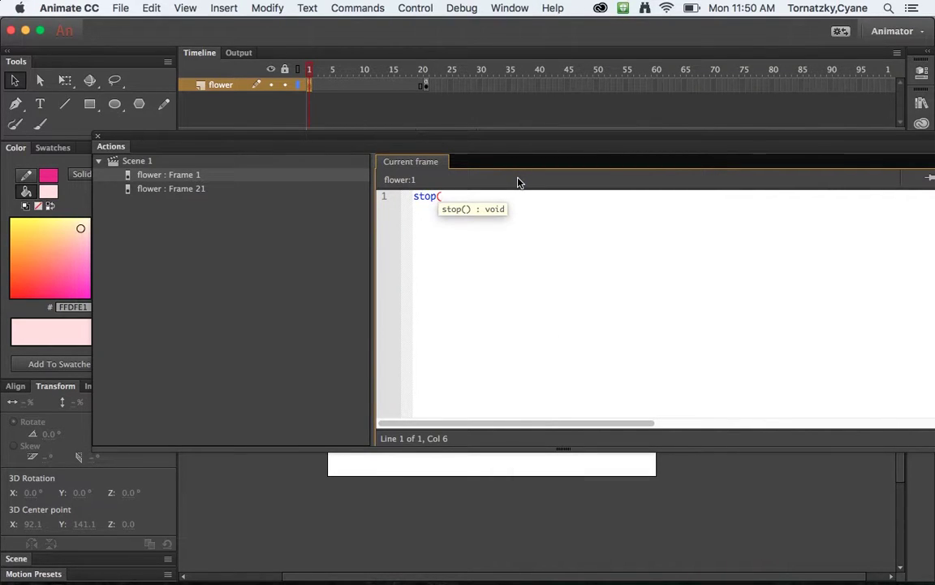
type(");")
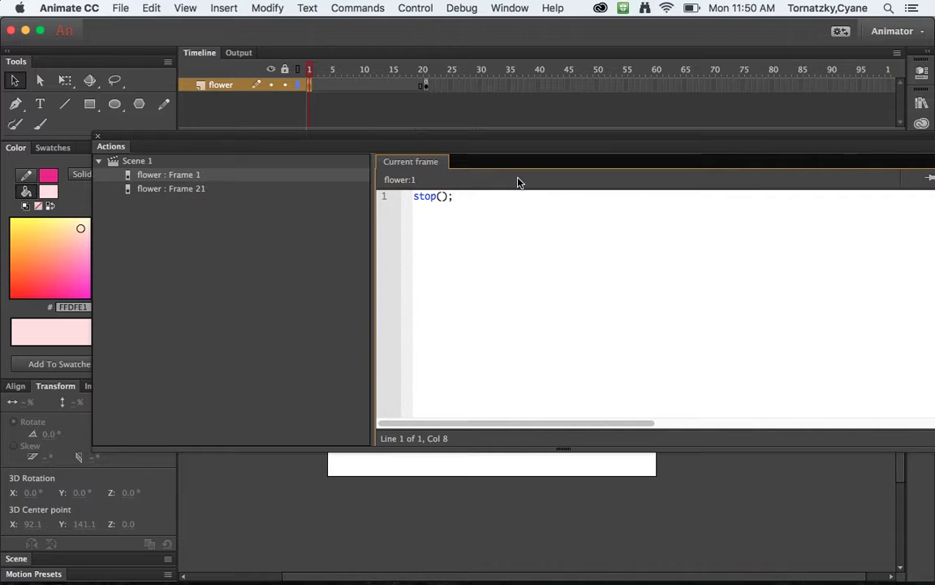
left_click(97, 135)
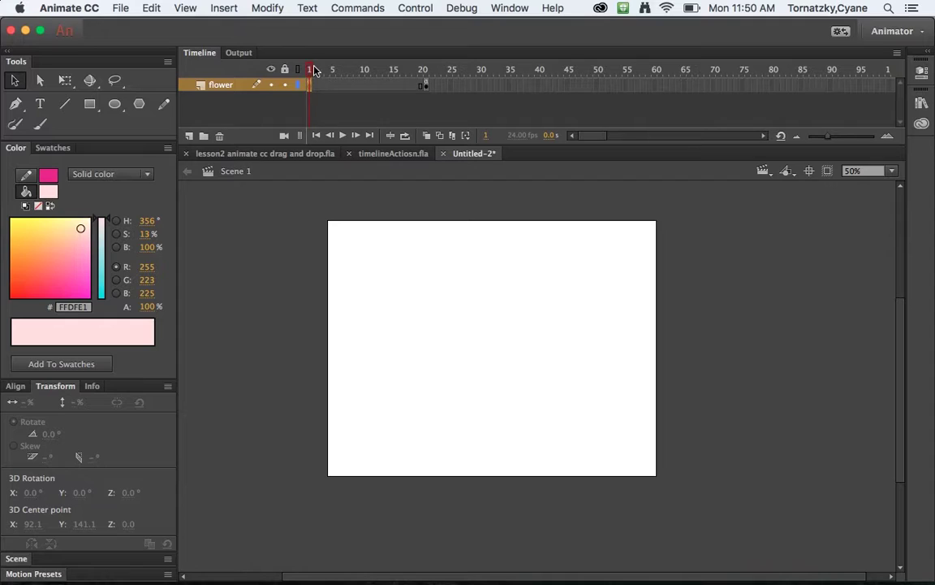
Step: Test the movie in the preview window, then close it
mouse_move(308, 69)
left_mouse_down()
mouse_move(358, 74)
mouse_move(321, 70)
left_mouse_up()
key("super+Return")
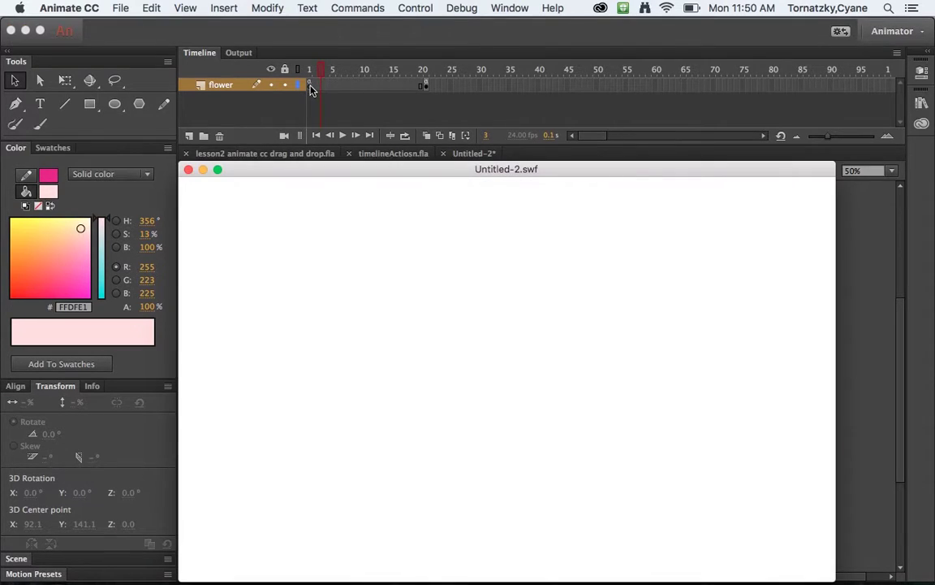
left_click_drag(410, 171, 395, 107)
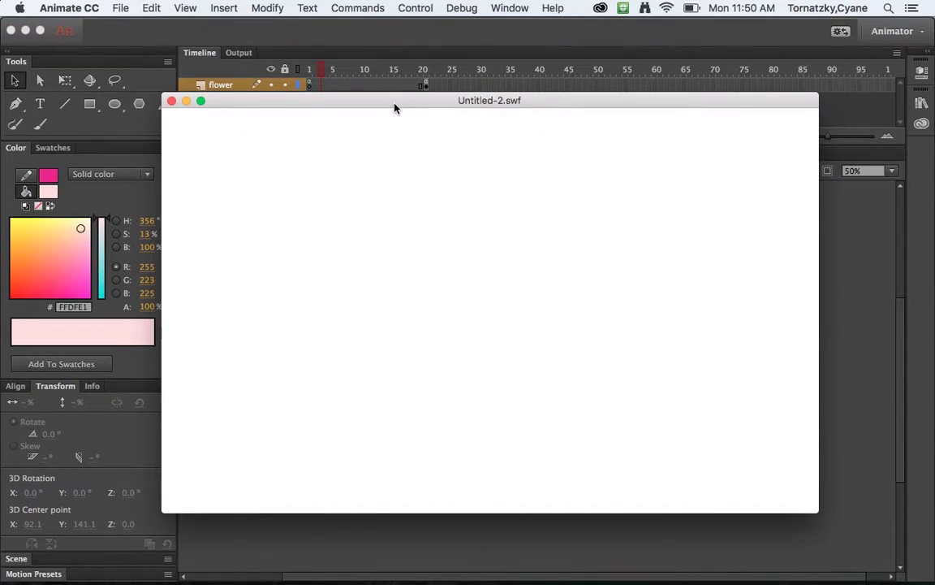
left_click(172, 101)
Step: Draw a pink rectangle on frame 1, shift it down-right near the stage centre, and zoom to 100%
left_click(310, 89)
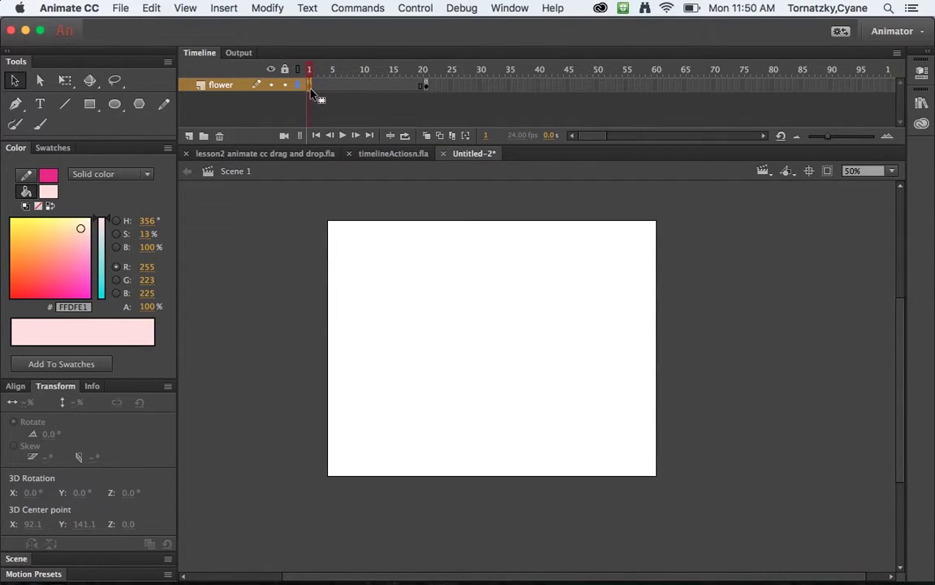
left_click(97, 107)
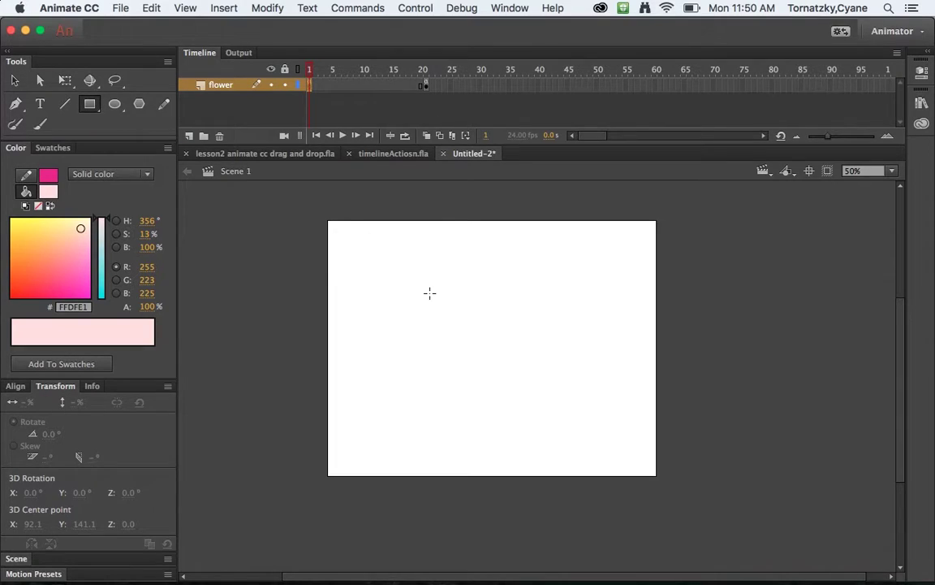
left_click_drag(416, 278, 534, 338)
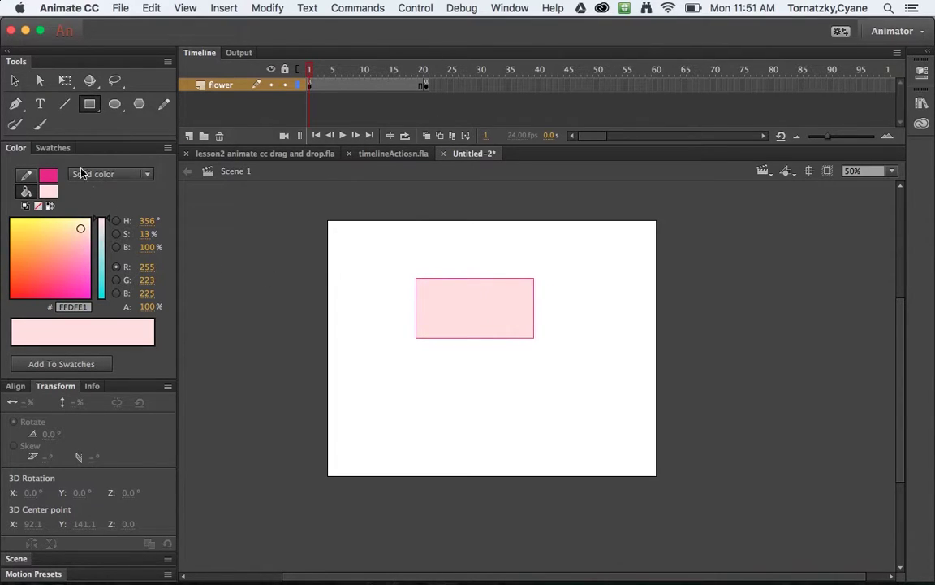
left_click(14, 79)
double_click(503, 317)
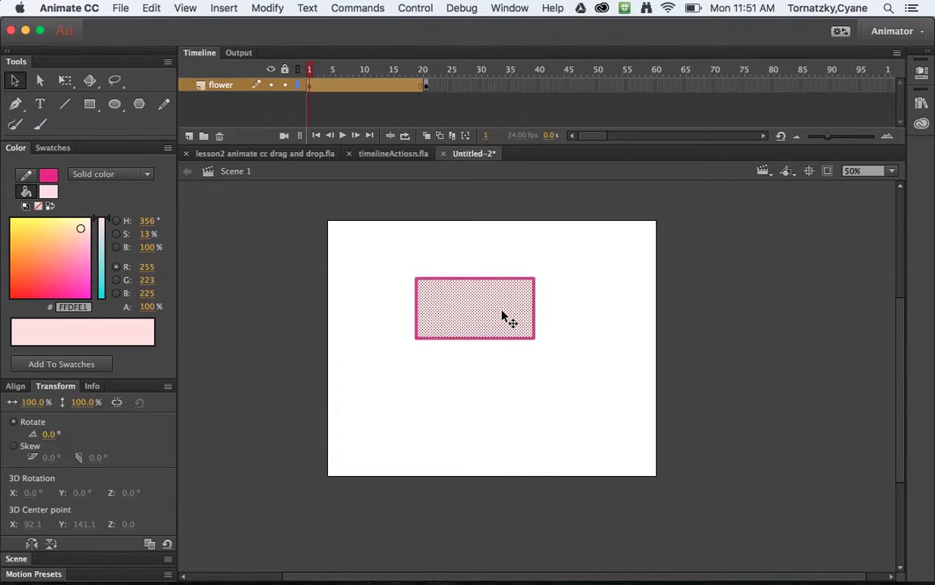
left_click_drag(502, 312, 513, 332)
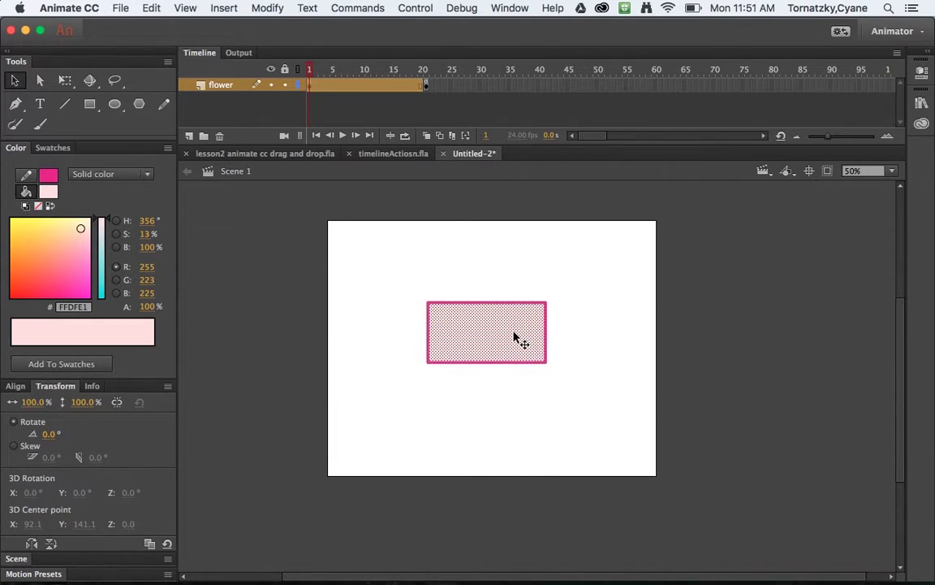
key("z")
left_click(533, 372)
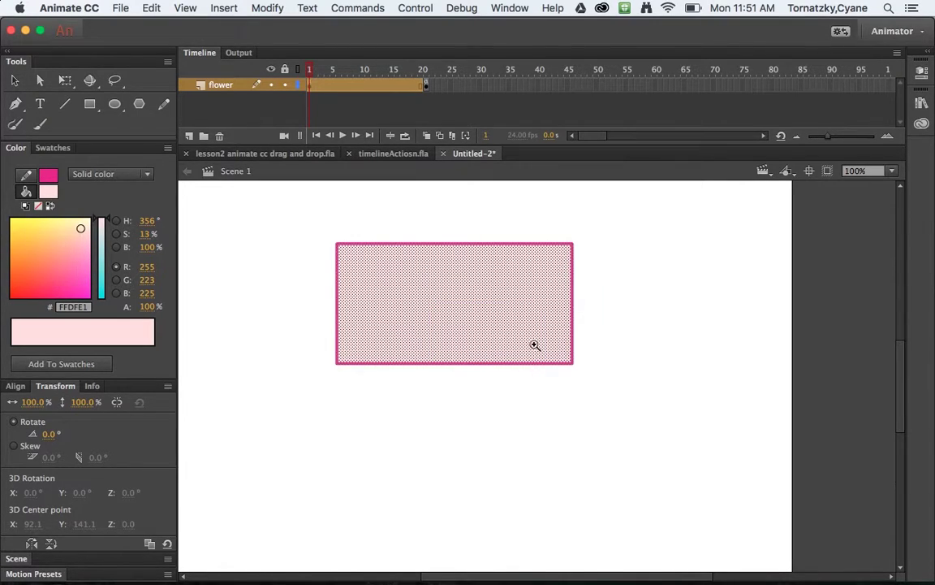
scroll(538, 329, "left", 2)
scroll(537, 328, "up", 1)
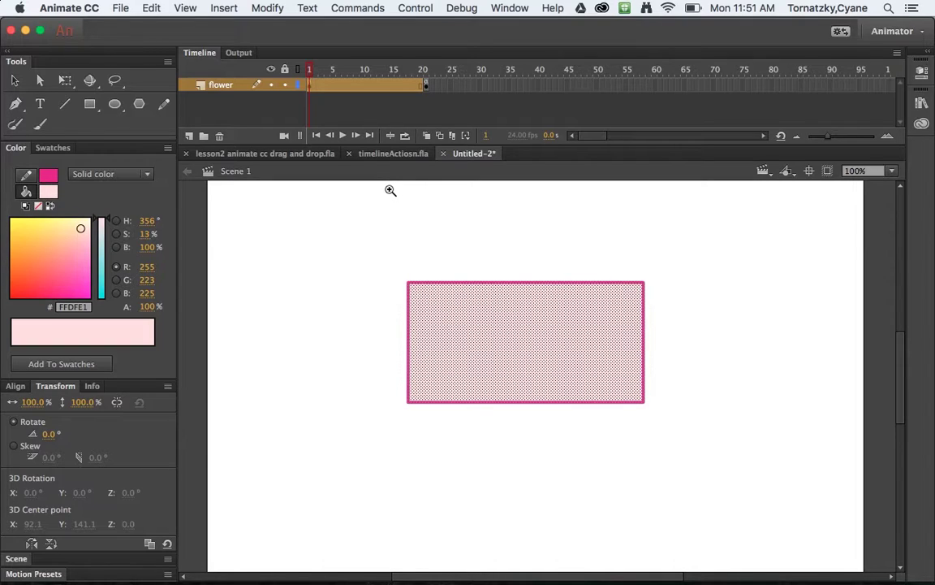
Step: Convert the selected rectangle with Modify > Convert to Symbol into a Button named 'pinkButton'
key("v")
left_click(267, 8)
left_click(273, 49)
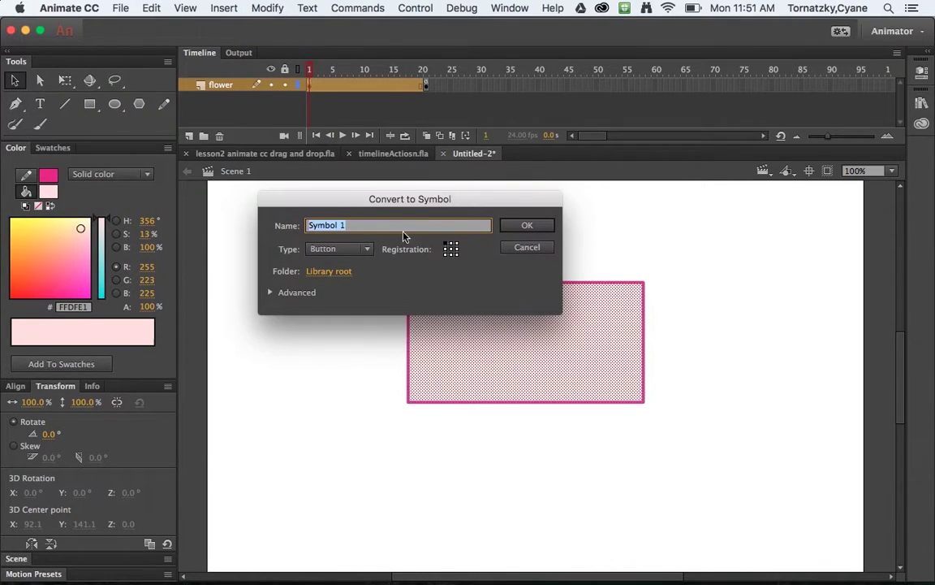
left_click(367, 251)
left_click(359, 282)
type("pinkButton")
key("BackSpace")
key("BackSpace")
key("BackSpace")
key("BackSpace")
key("BackSpace")
type("Butt")
left_click(524, 226)
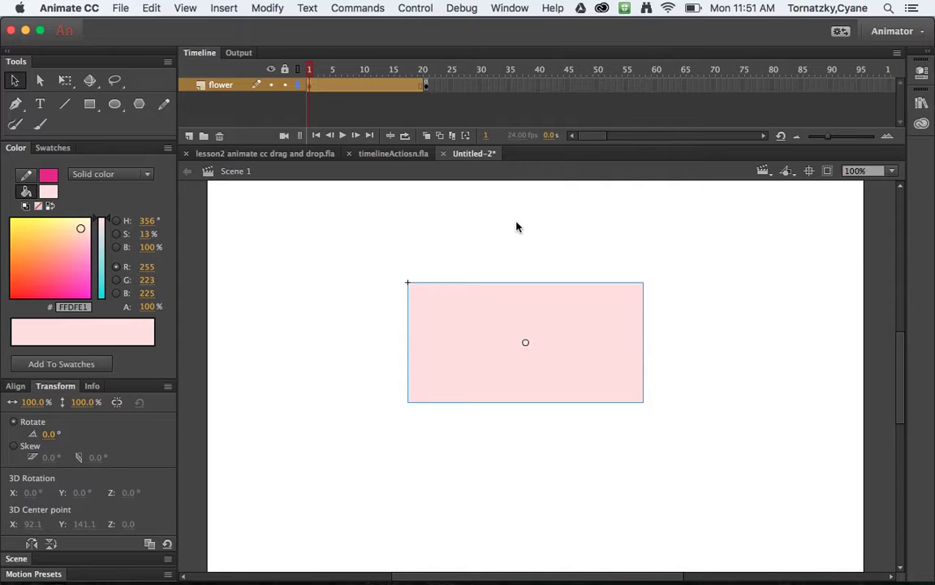
Step: Enter the pinkButton symbol and rename its layer to 'inside button'
left_click(513, 244)
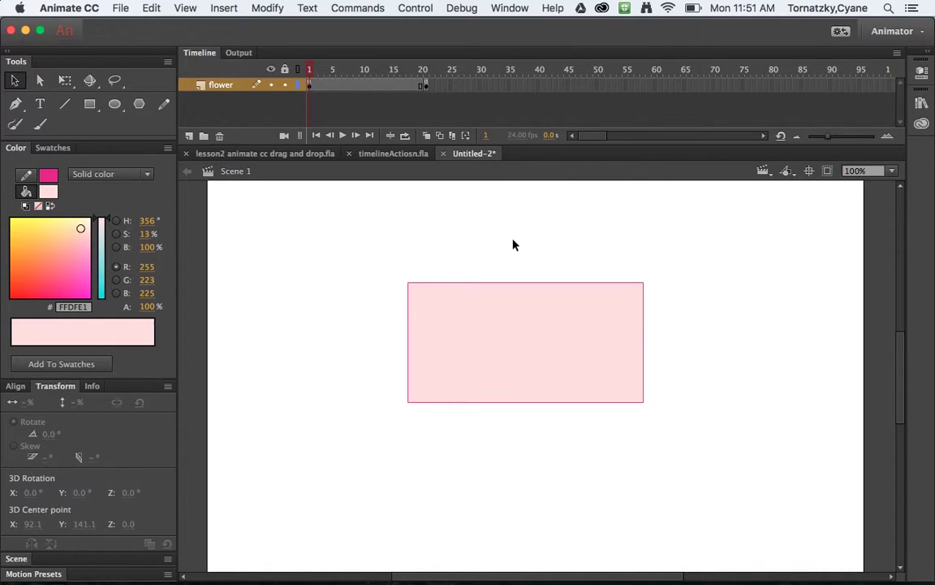
left_click(508, 304)
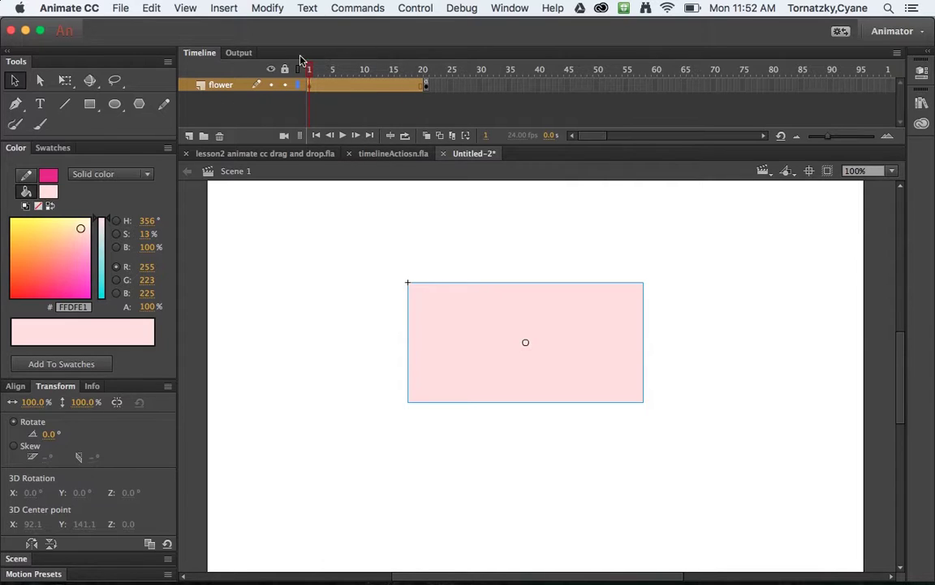
double_click(453, 309)
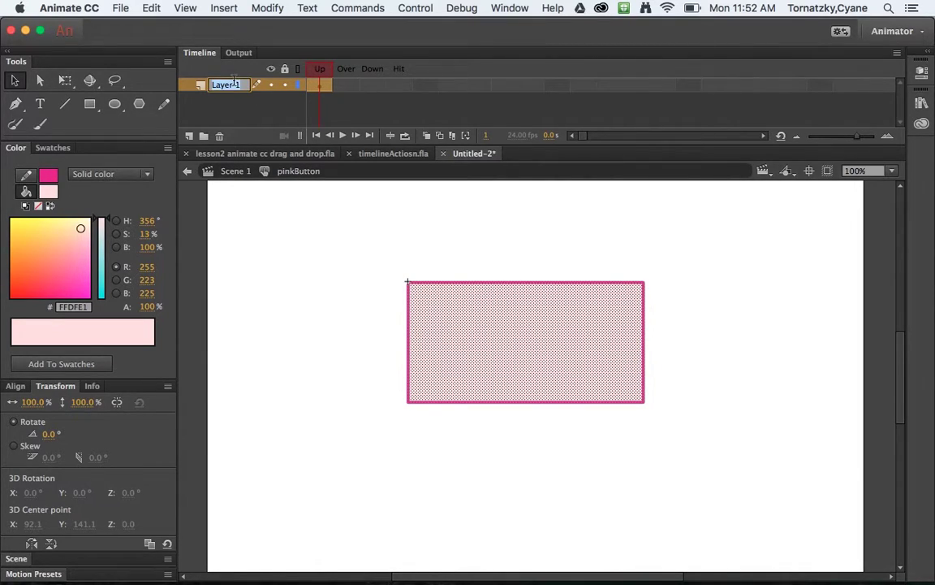
type("inside")
key("Return")
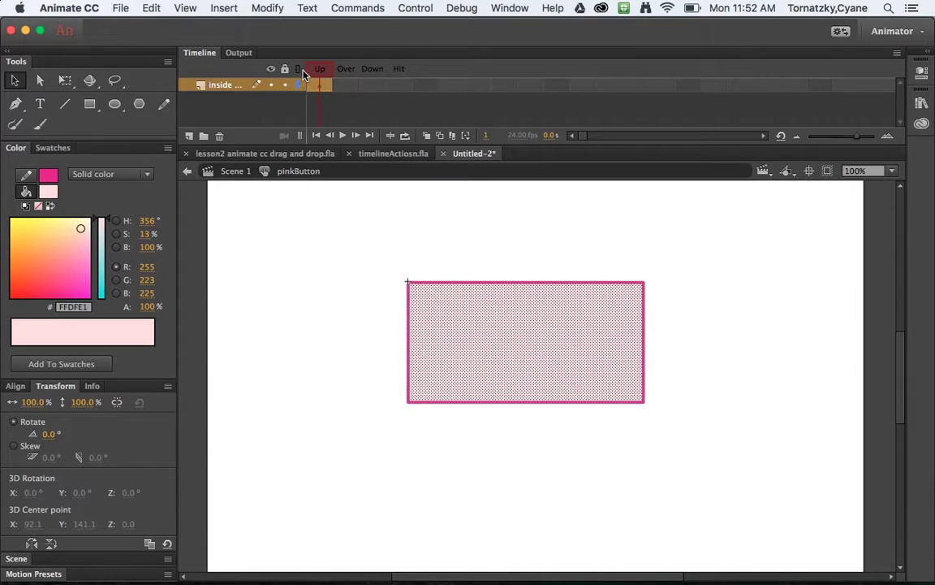
Step: Widen the layer name column and select the Over frame of the button timeline
left_click(323, 85)
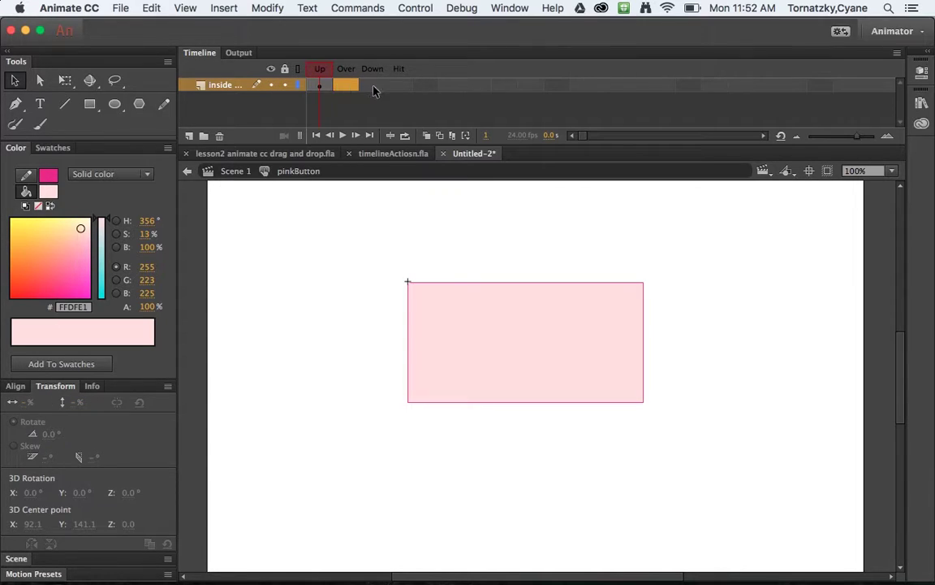
left_click(398, 88)
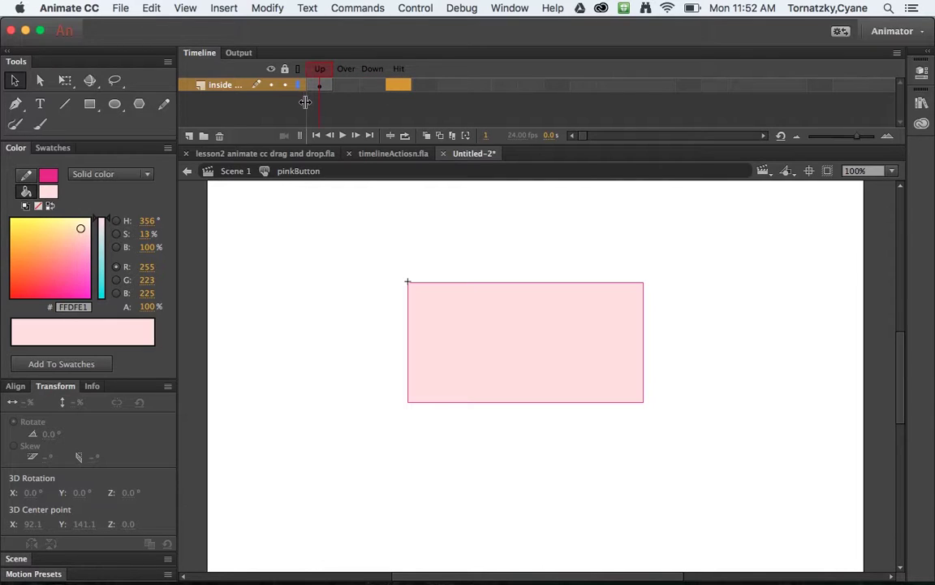
left_click_drag(308, 99, 365, 103)
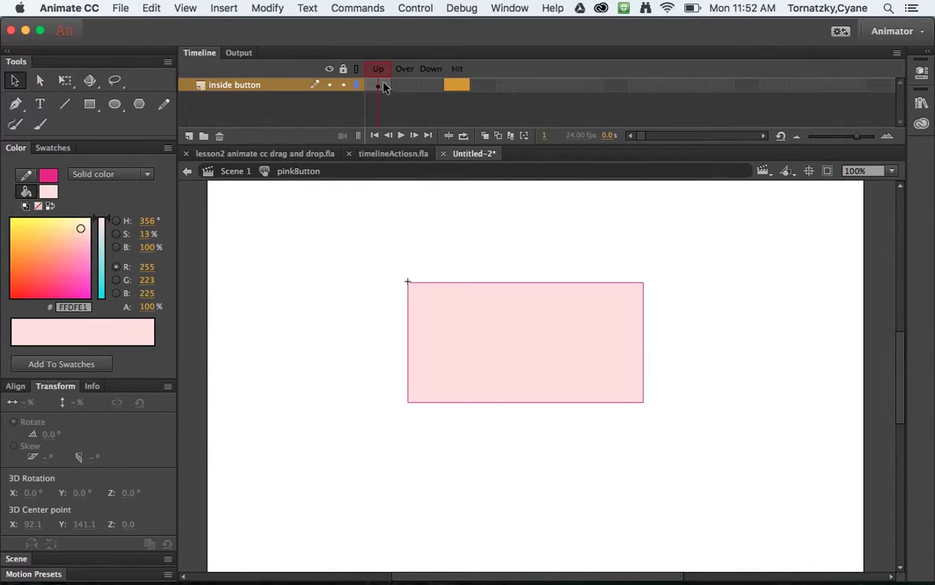
left_click(388, 85)
left_click(404, 88)
left_click(470, 88)
left_click(404, 87)
Step: Add keyframes for Over, Down and Hit, tinting Over medium pink and Down deep pink
key("F6")
key("F6")
key("F6")
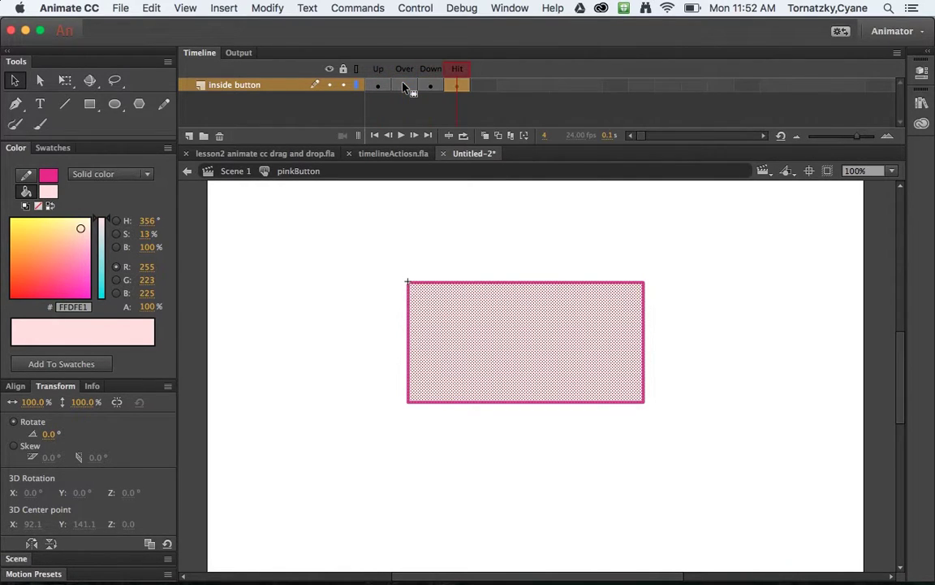
left_click(404, 87)
left_click(430, 87)
left_click(456, 86)
left_click(403, 87)
left_click_drag(78, 217, 79, 245)
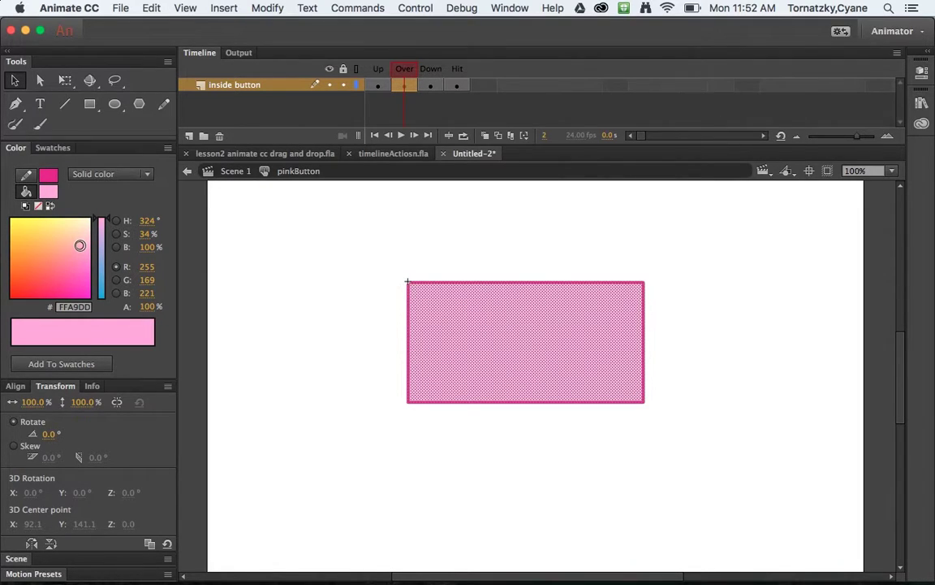
left_click(431, 86)
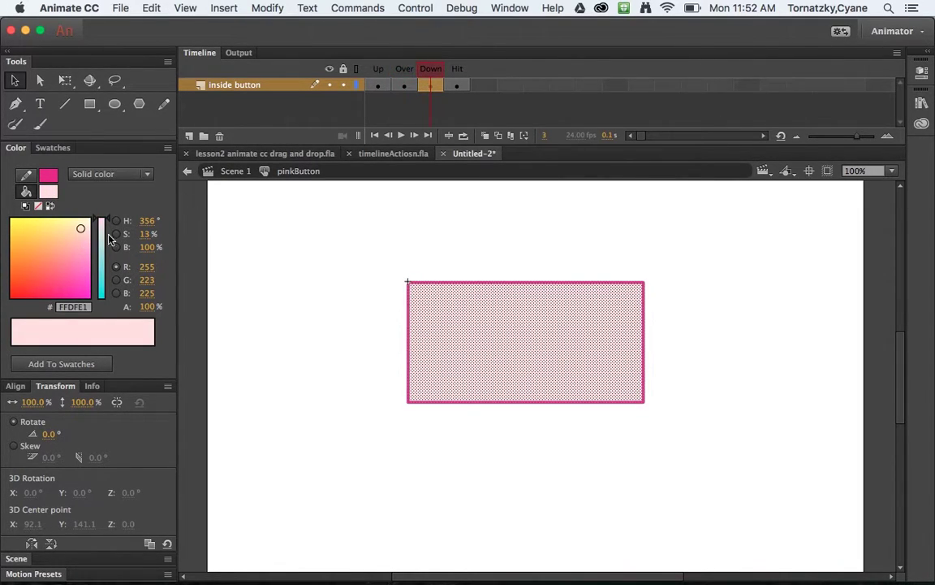
left_click_drag(79, 256, 73, 266)
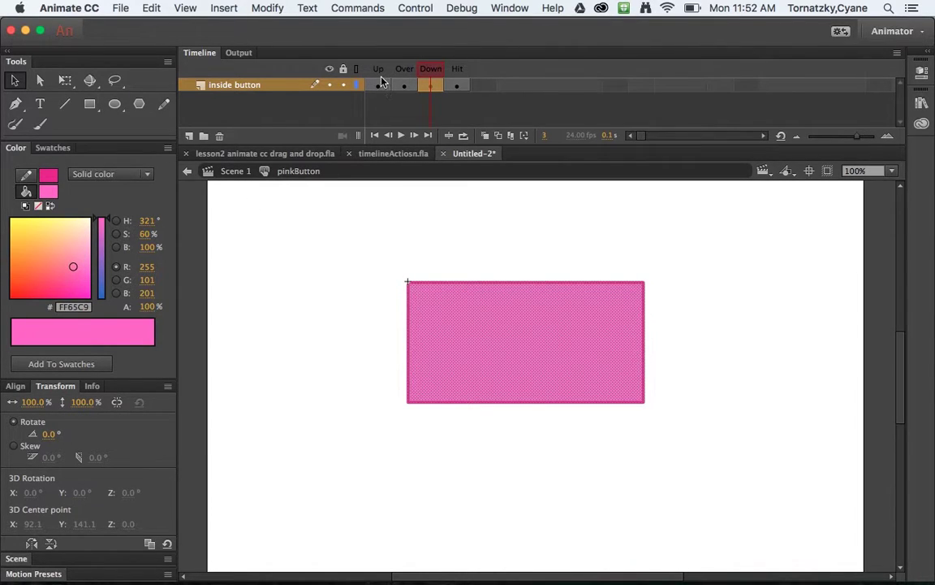
Step: Review the Up, Over, Down and Hit states, then return to Scene 1
left_click(378, 85)
left_click(404, 85)
left_click(431, 86)
left_click(456, 86)
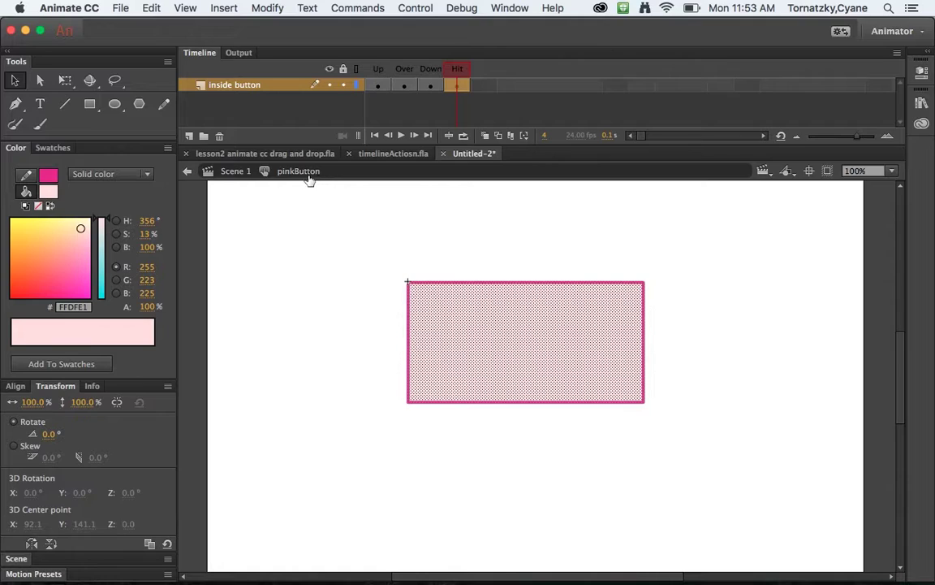
left_click(239, 173)
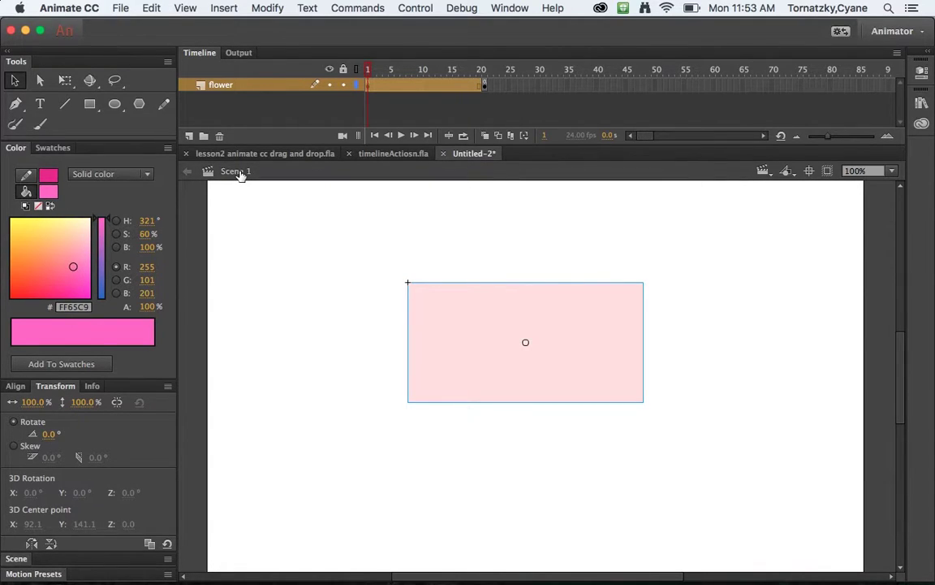
key("super+Return")
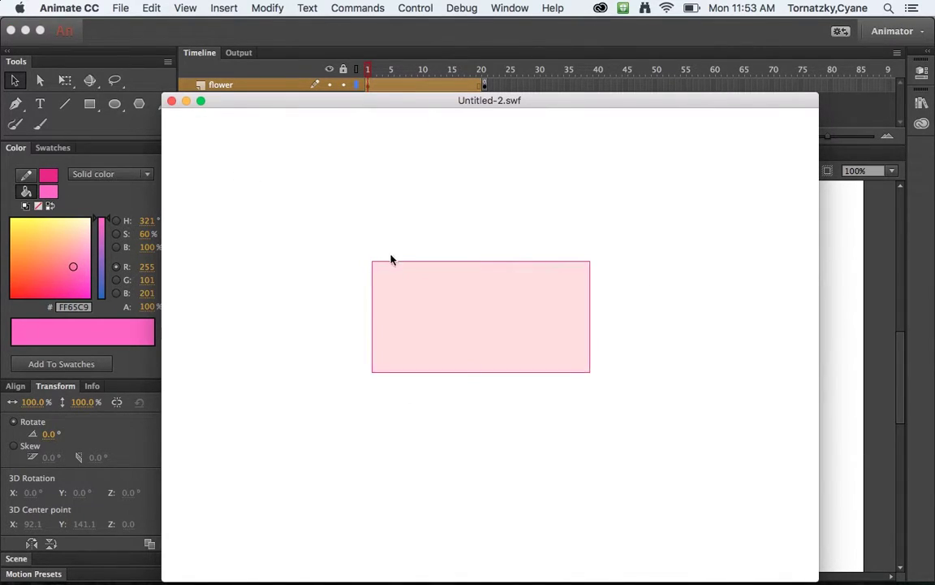
left_click(171, 101)
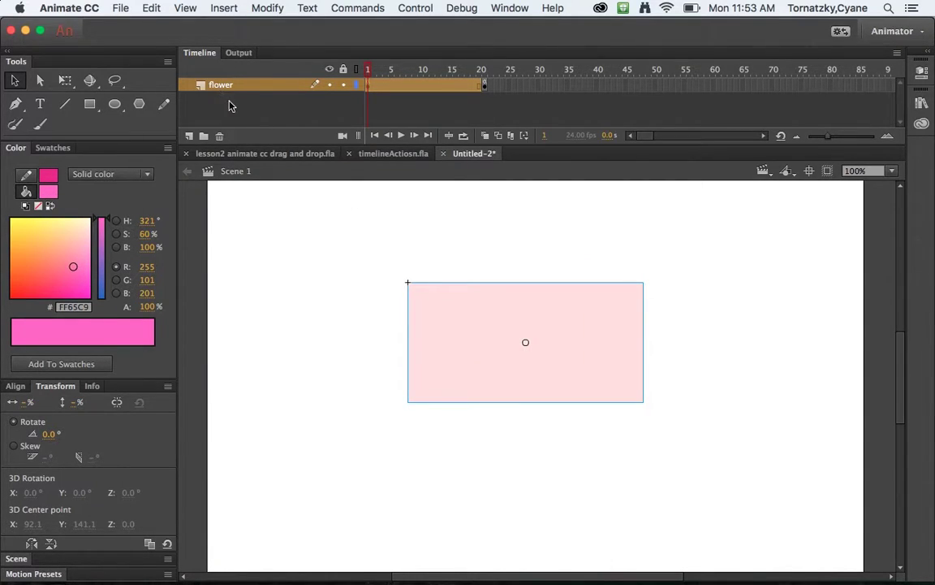
Step: Add a new layer inside pinkButton and type 'CLICK ME' on the rectangle in the Up frame
double_click(460, 319)
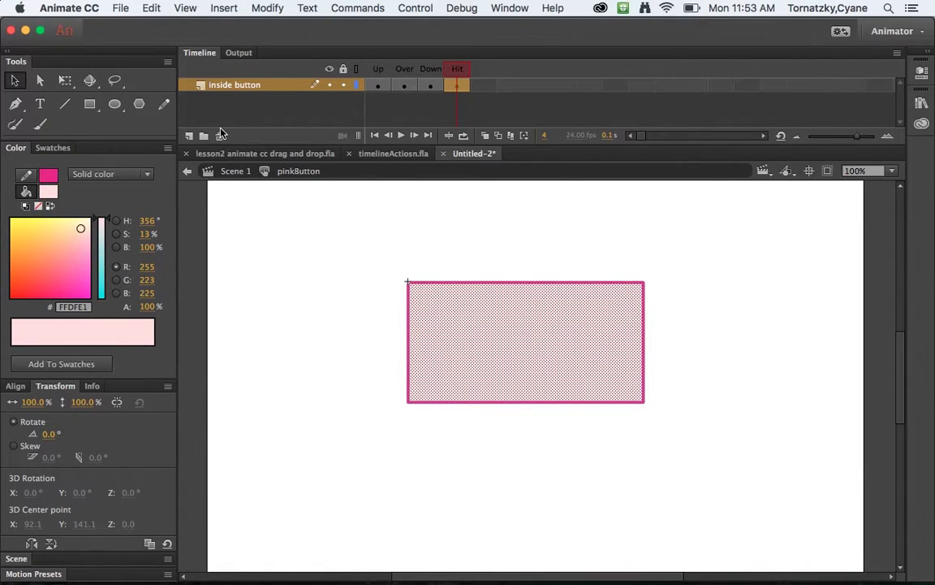
left_click(190, 136)
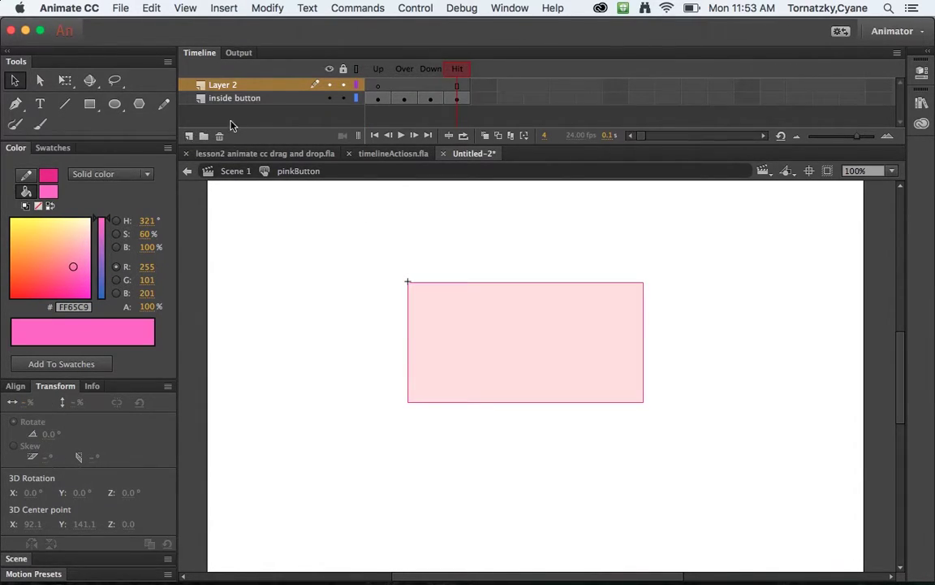
left_click(377, 86)
left_click(40, 104)
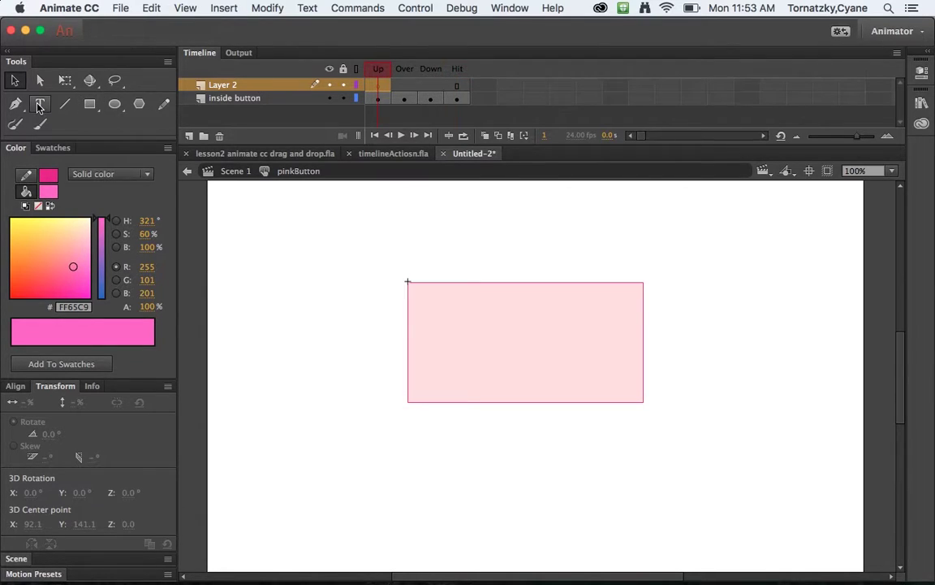
left_click(468, 342)
type("CLI")
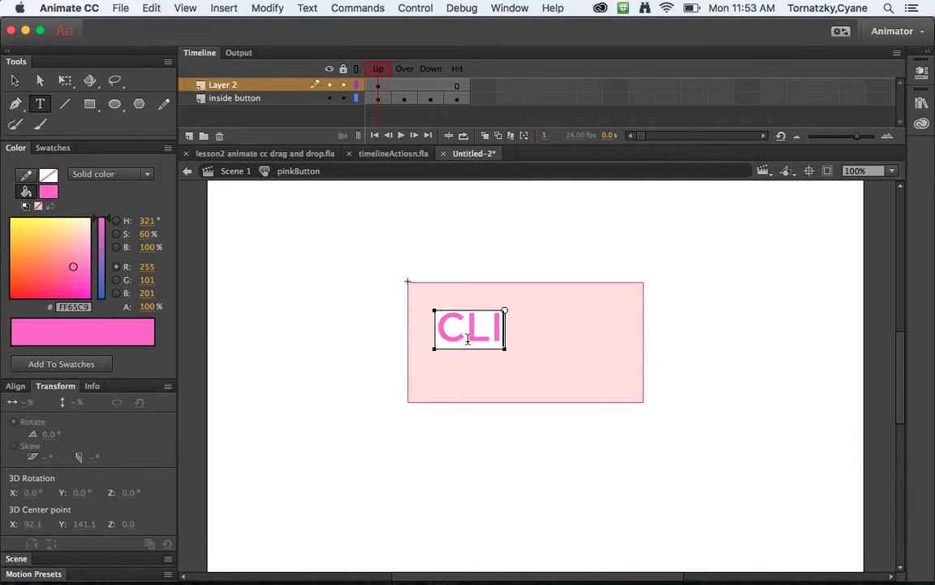
type("CK ME")
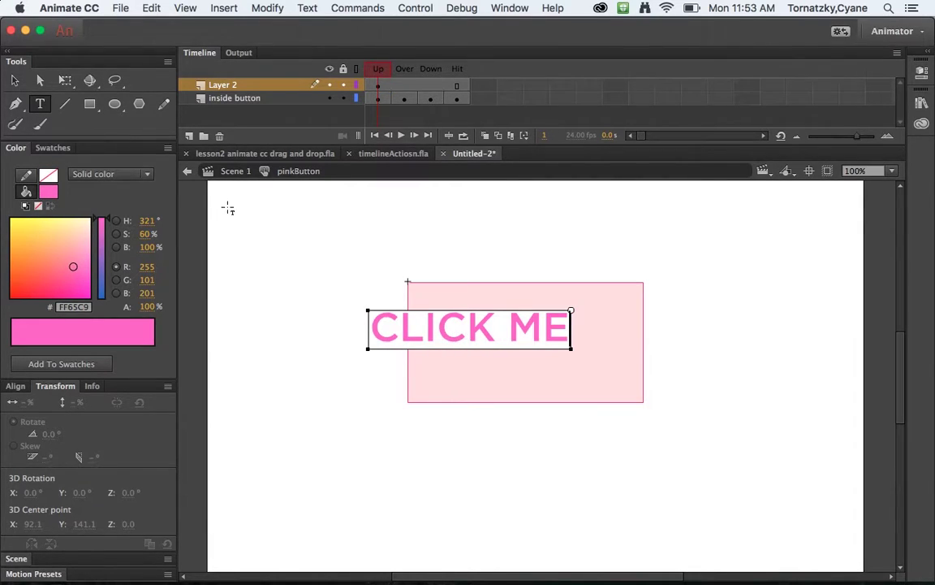
Step: Centre the CLICK ME text on the rectangle and colour it red (#FF2E3B)
left_click(14, 80)
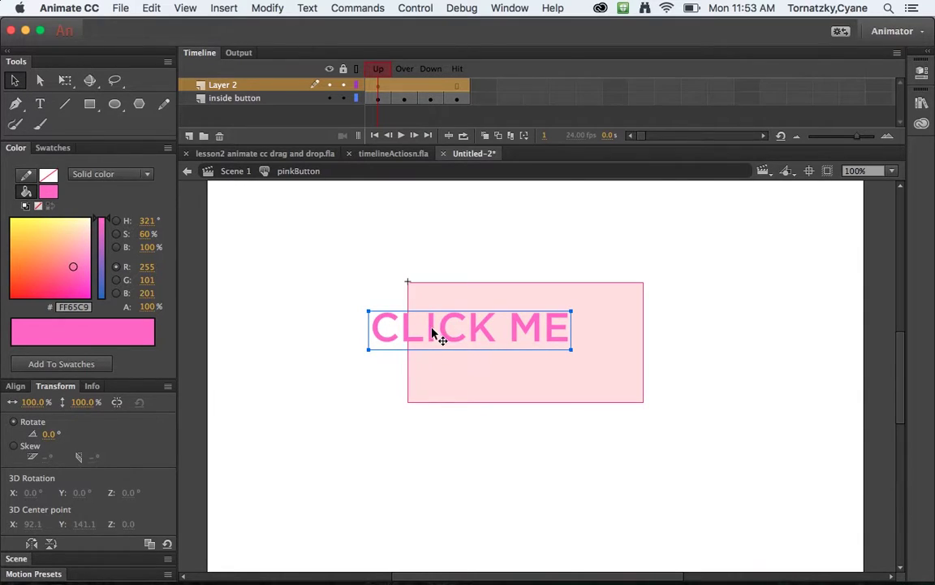
left_click_drag(432, 333, 491, 345)
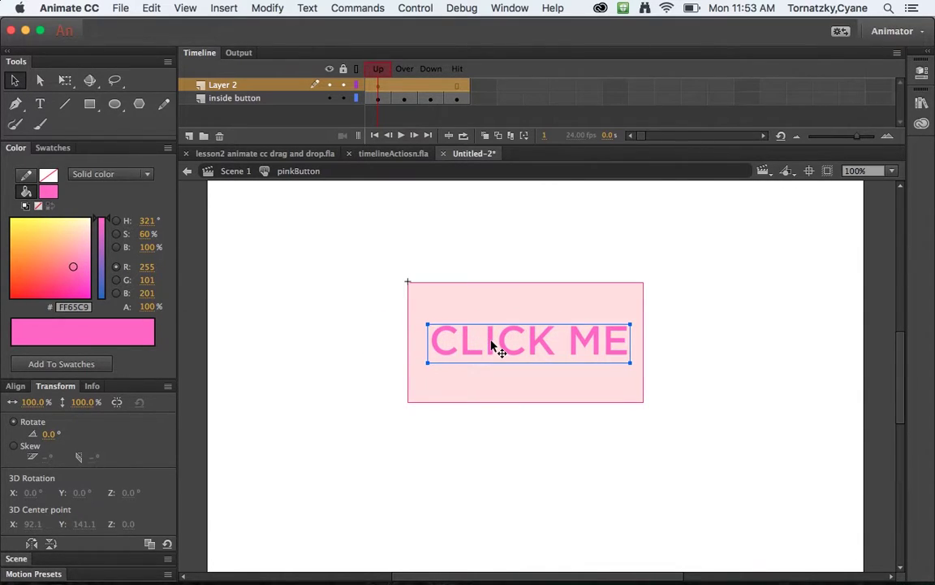
key("Left")
key("Left")
key("Left")
key("Left")
key("Up")
key("Up")
key("Up")
key("Up")
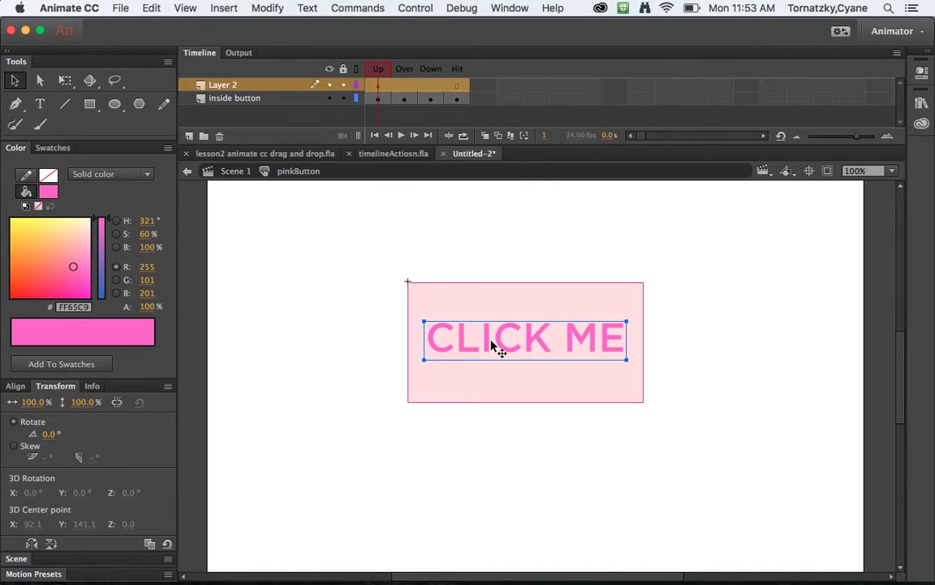
left_click(58, 231)
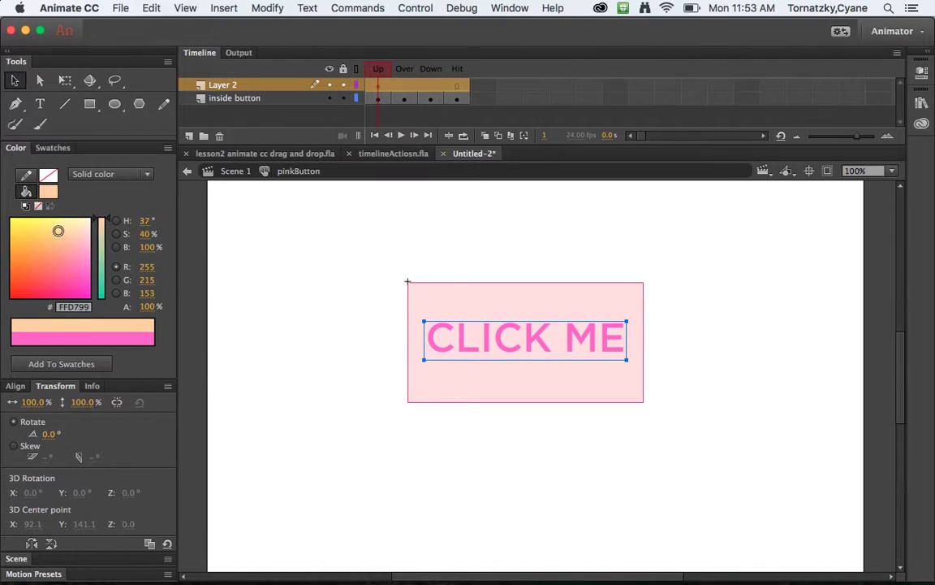
left_click_drag(57, 231, 29, 284)
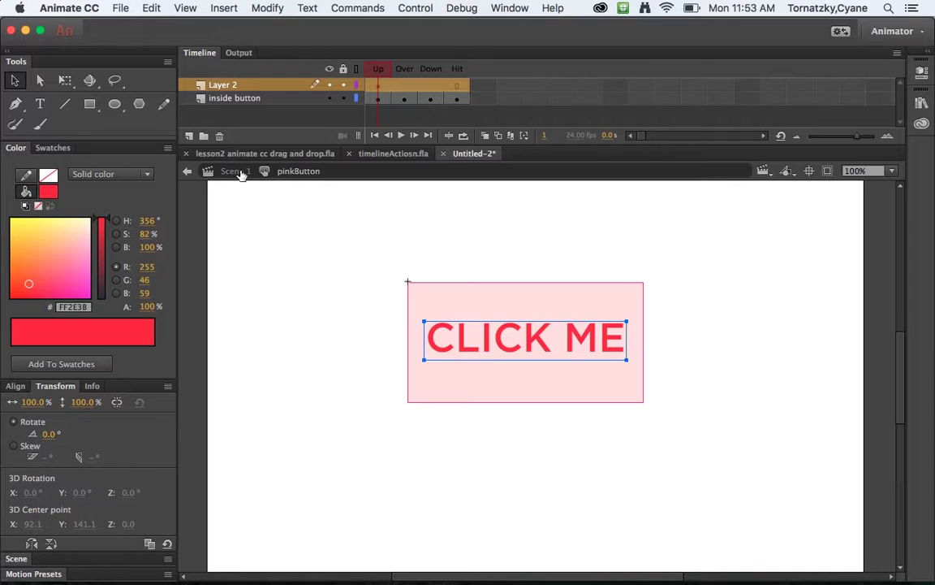
Step: Return to Scene 1 and test-play the movie to see CLICK ME turn pink on hover
left_click(236, 171)
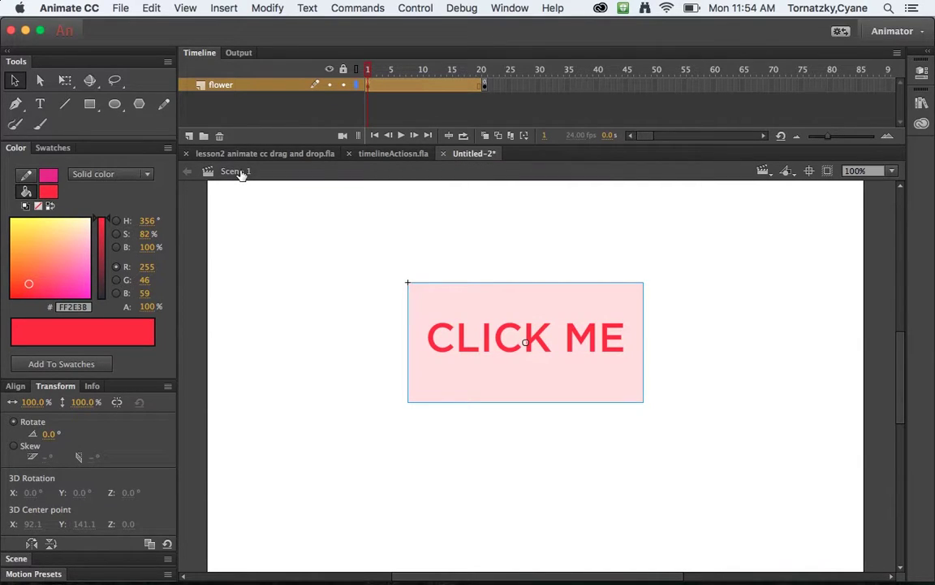
key("super+Return")
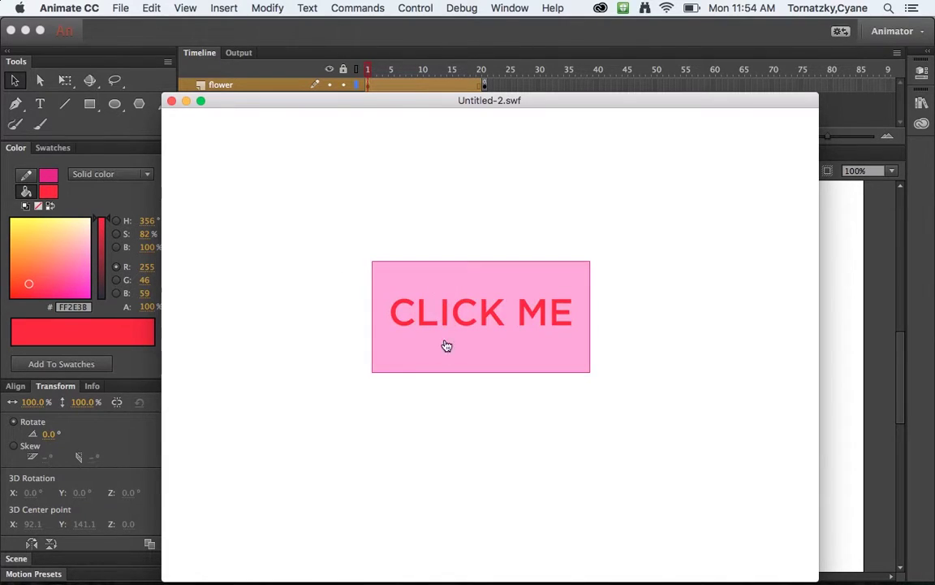
left_click(171, 101)
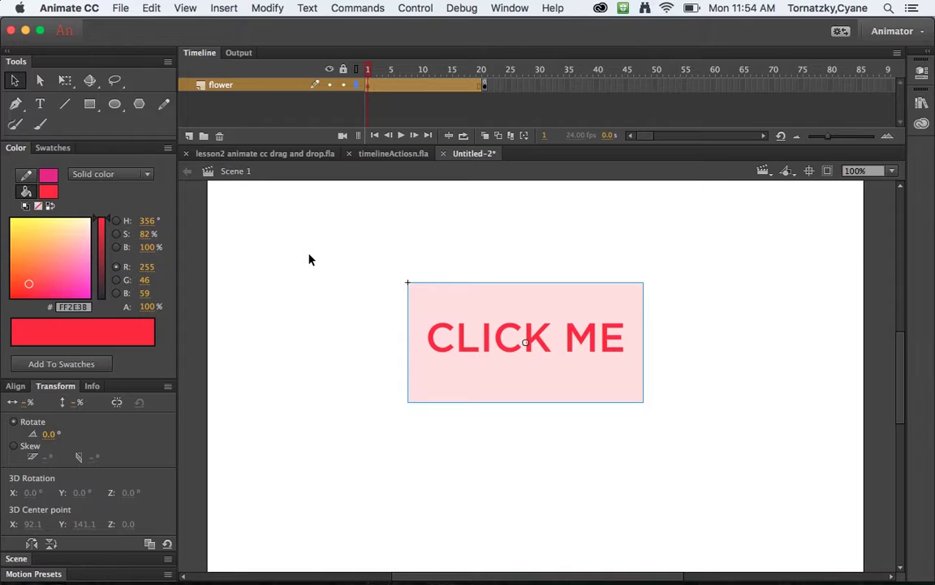
Step: Check the flower on frame 21, then save the document as lesson2.fla
left_click(486, 87)
left_click(365, 87)
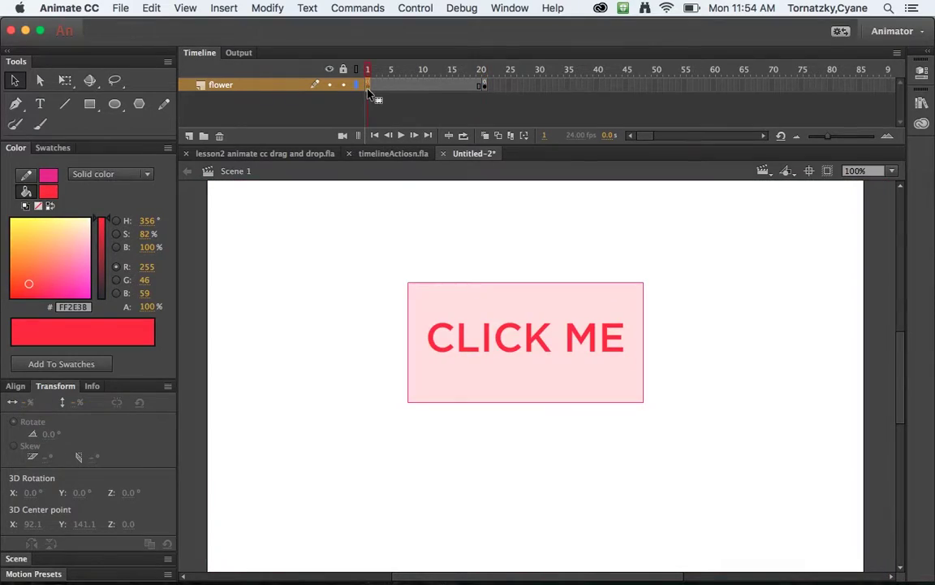
left_click(120, 7)
left_click(161, 133)
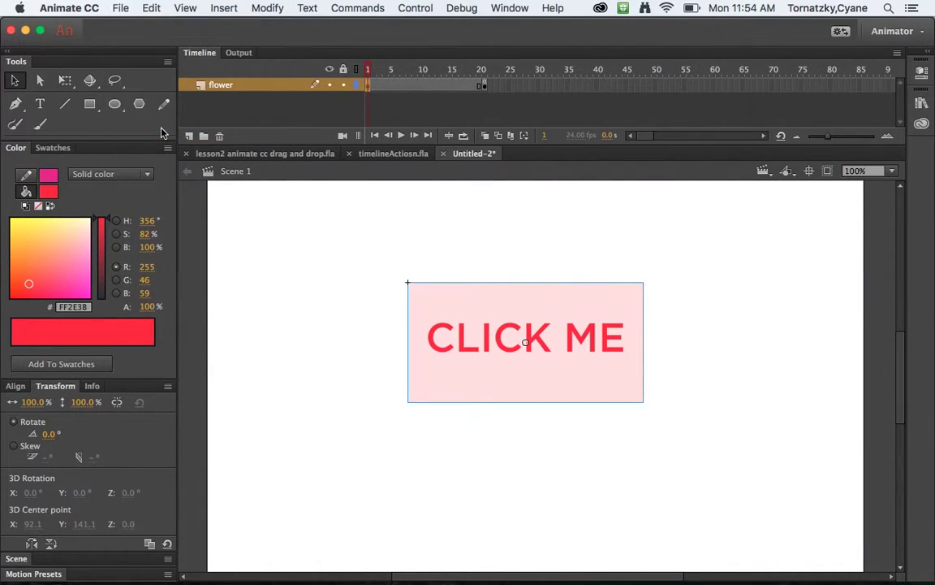
type("lesson")
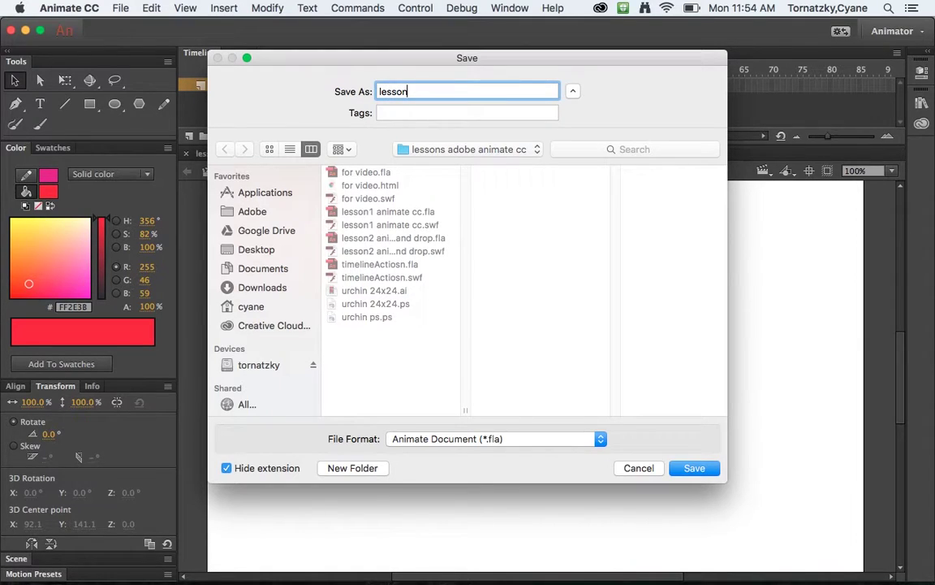
type("2")
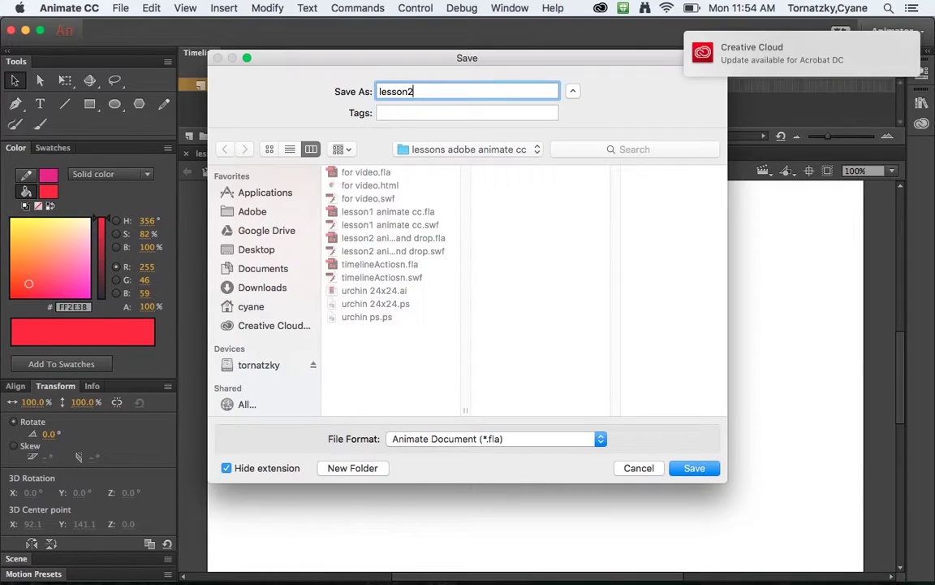
left_click(693, 468)
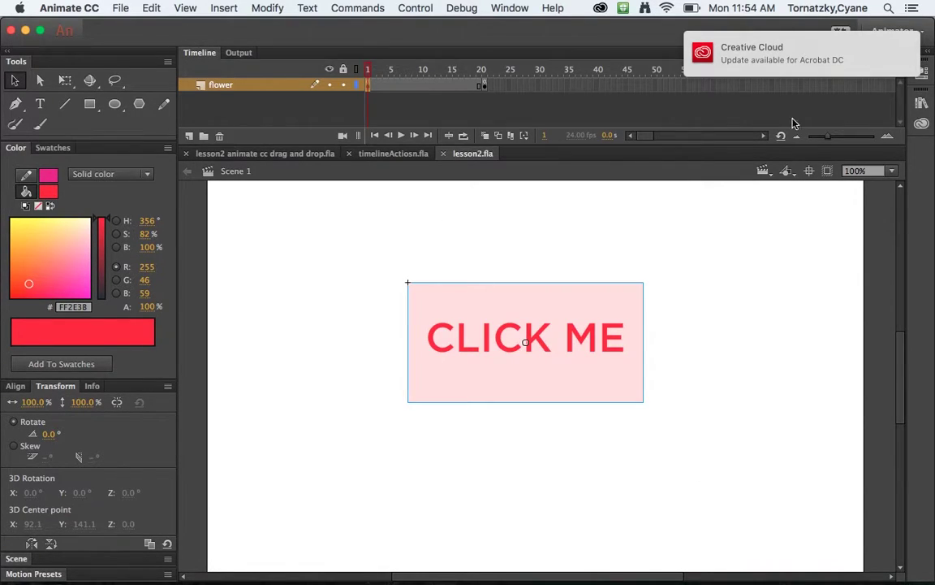
Step: Deselect the button and dismiss the Creative Cloud update notification panel
left_click(668, 110)
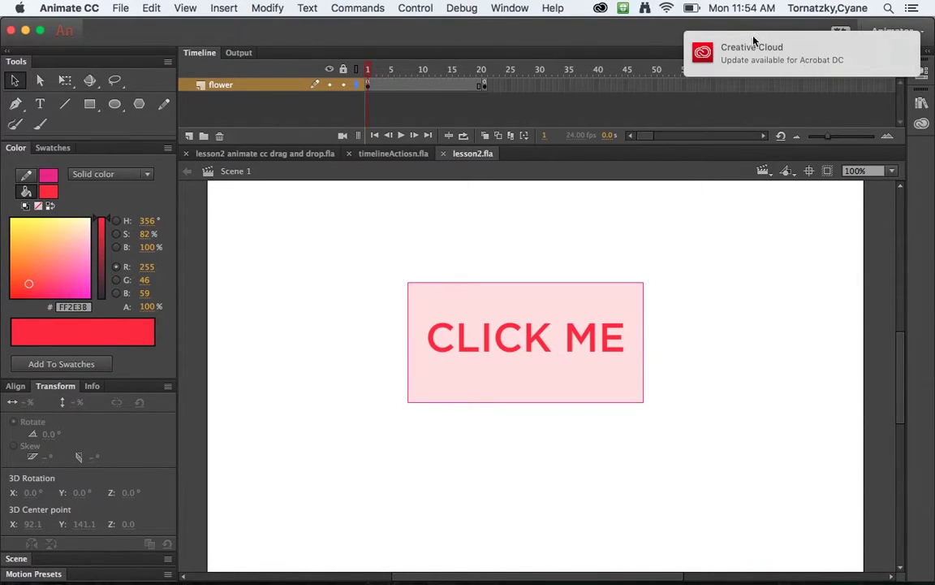
left_click(699, 40)
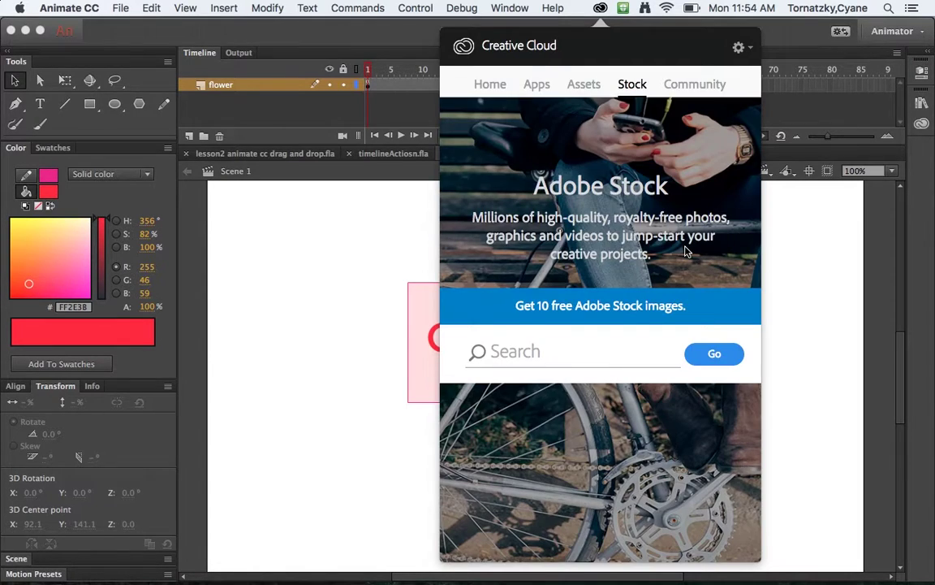
left_click(537, 84)
left_click(403, 198)
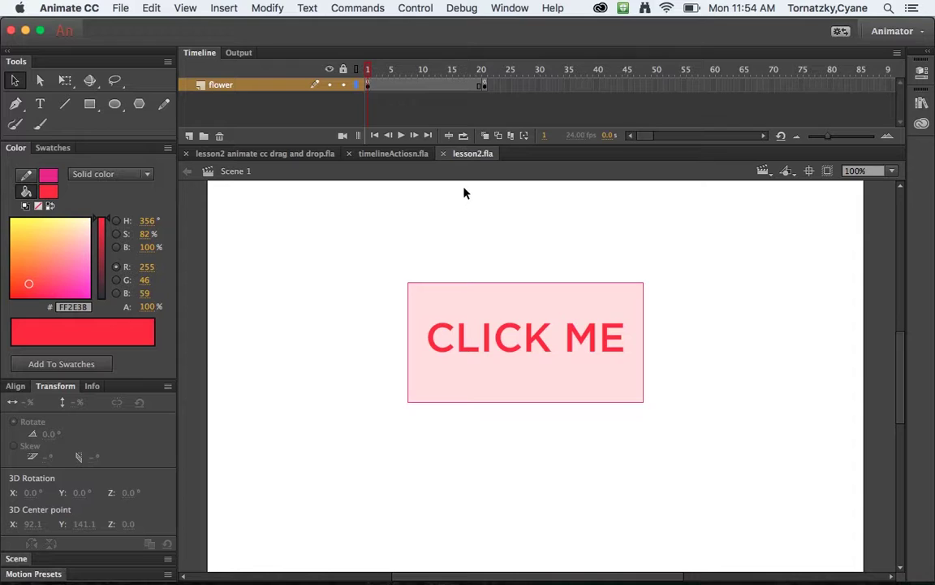
Step: Test lesson2.swf in an enlarged preview window, pressing CLICK ME several times
key("super+Return")
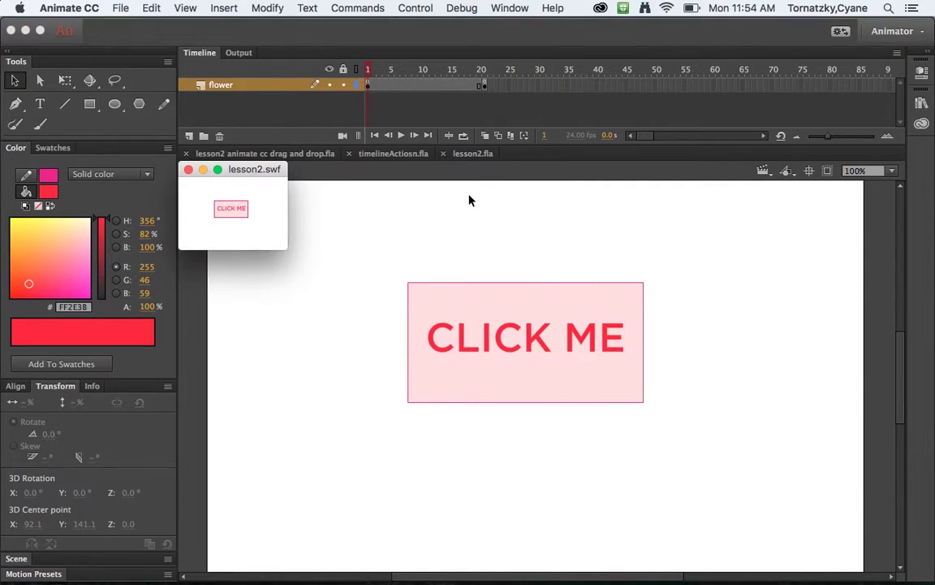
left_click_drag(289, 240, 524, 260)
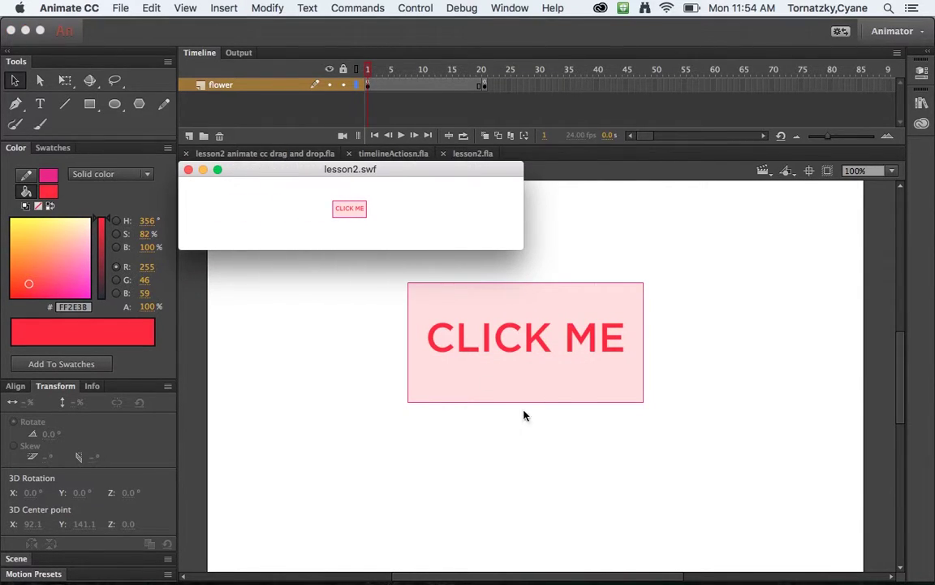
left_click_drag(465, 252, 487, 457)
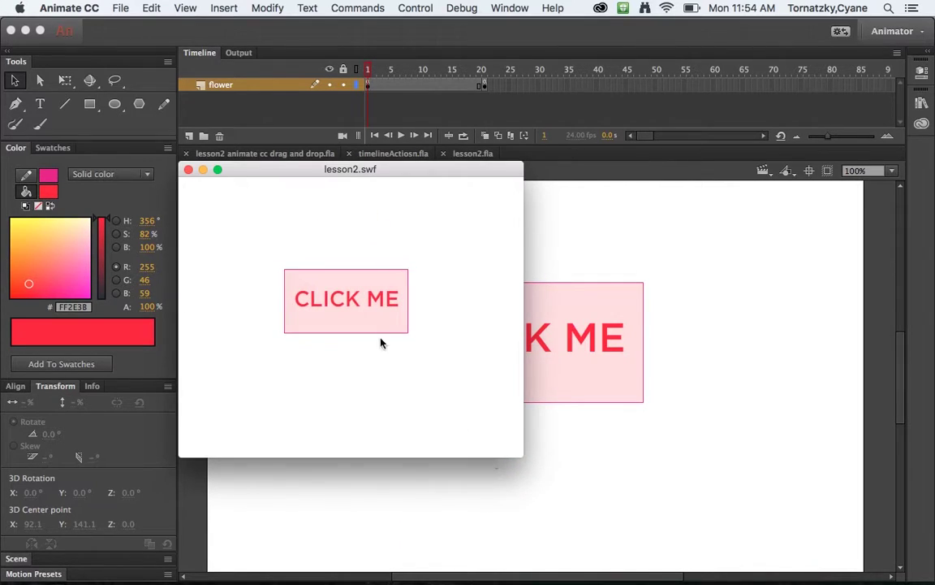
left_click(354, 307)
left_click(355, 307)
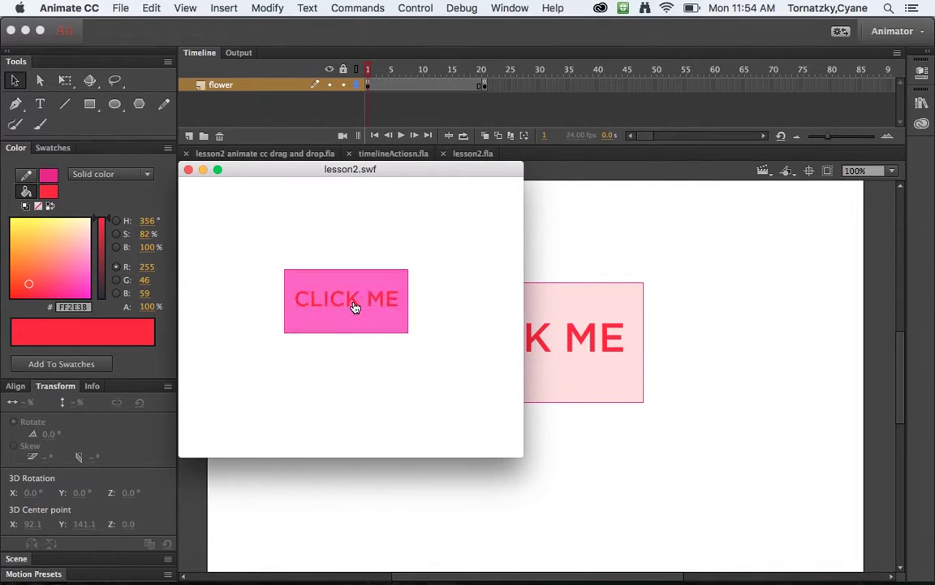
left_click(354, 307)
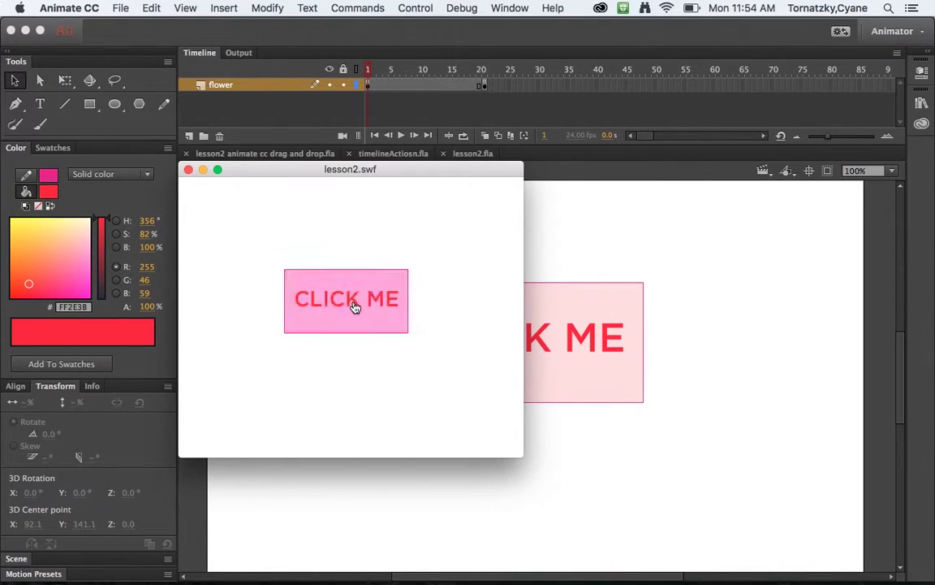
left_click(188, 169)
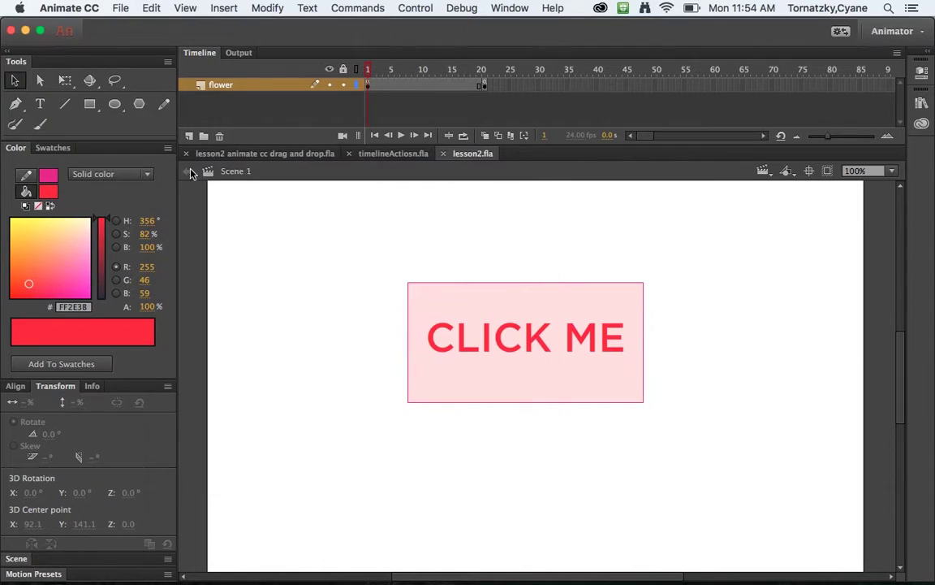
Step: Open the Actions panel showing frame 1's stop(); script and place it at the stage's right side
left_click(370, 86)
left_click(509, 10)
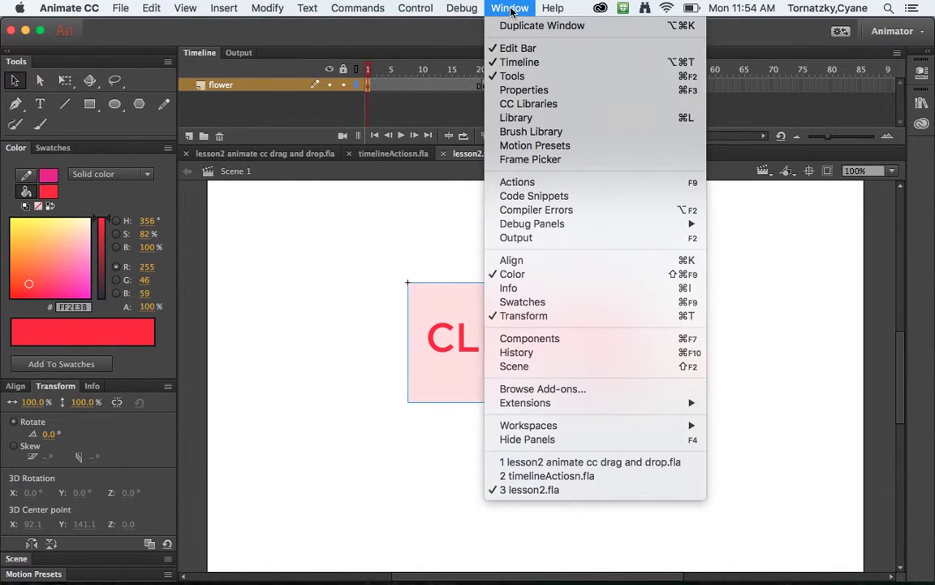
left_click(529, 182)
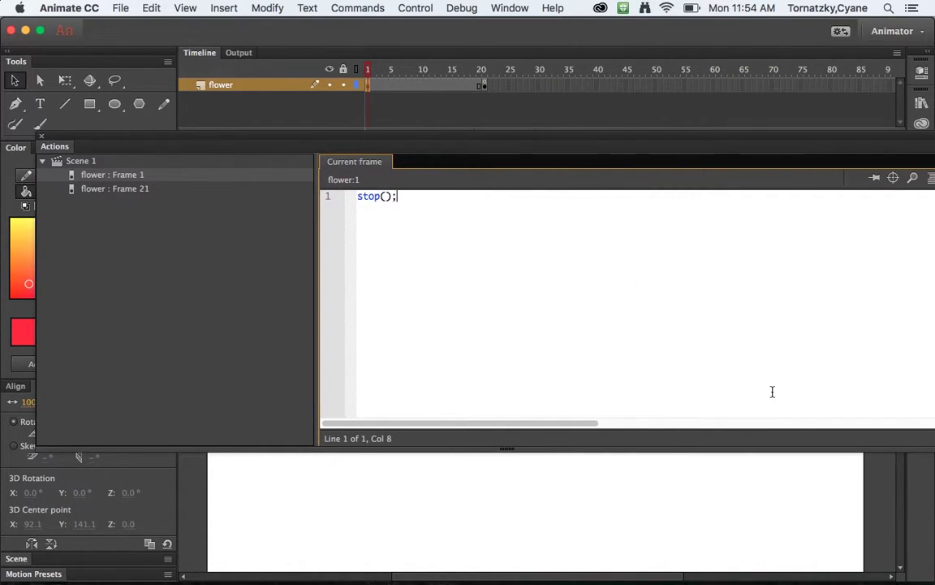
left_click_drag(863, 140, 788, 140)
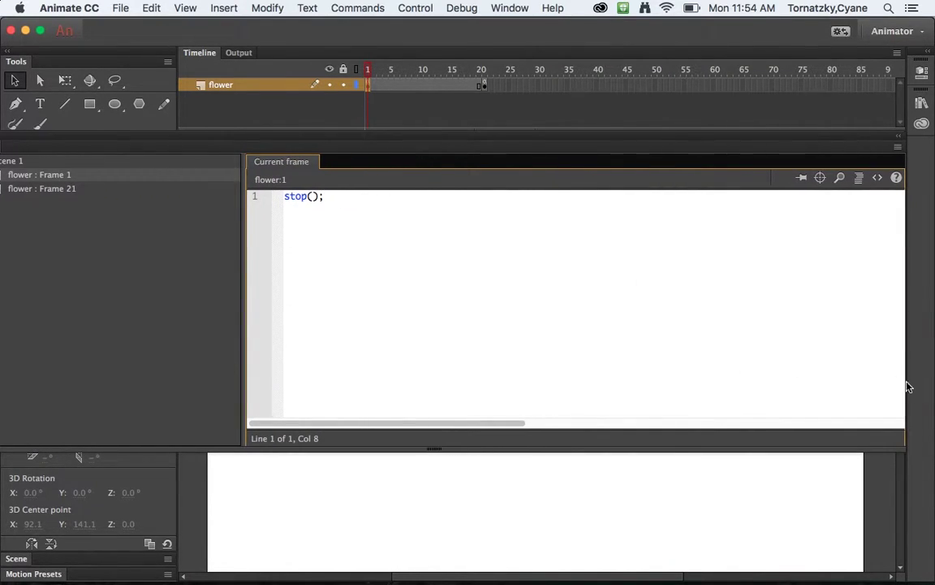
left_click_drag(907, 444, 372, 445)
left_click_drag(243, 143, 688, 152)
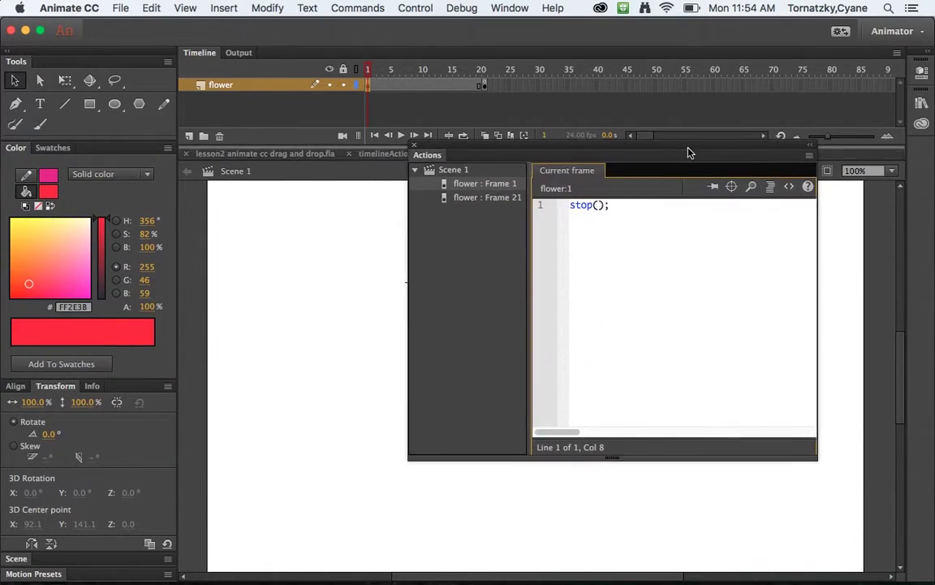
left_click(507, 9)
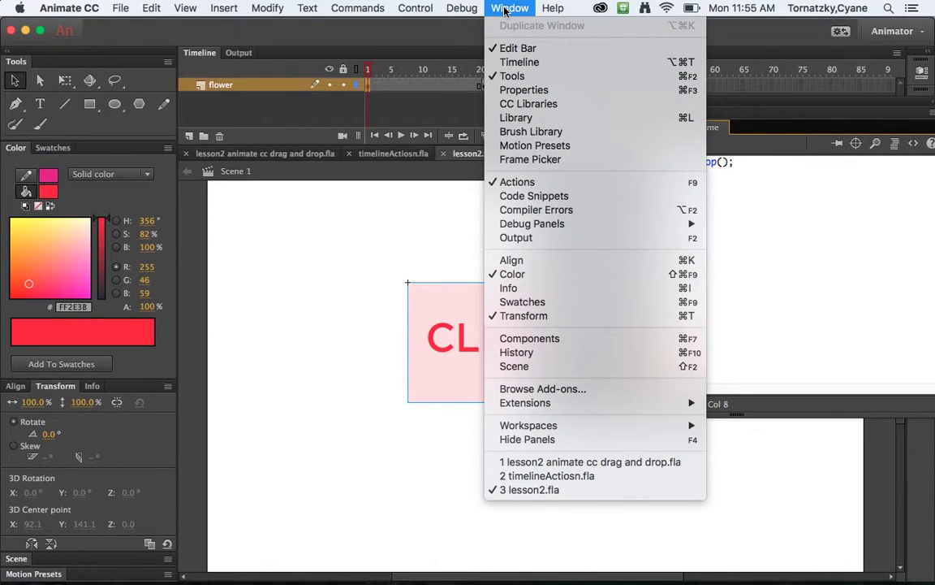
Step: In Code Snippets, browse ActionScript > Timeline Navigation and try applying Click to Go to Frame and Stop
left_click(521, 200)
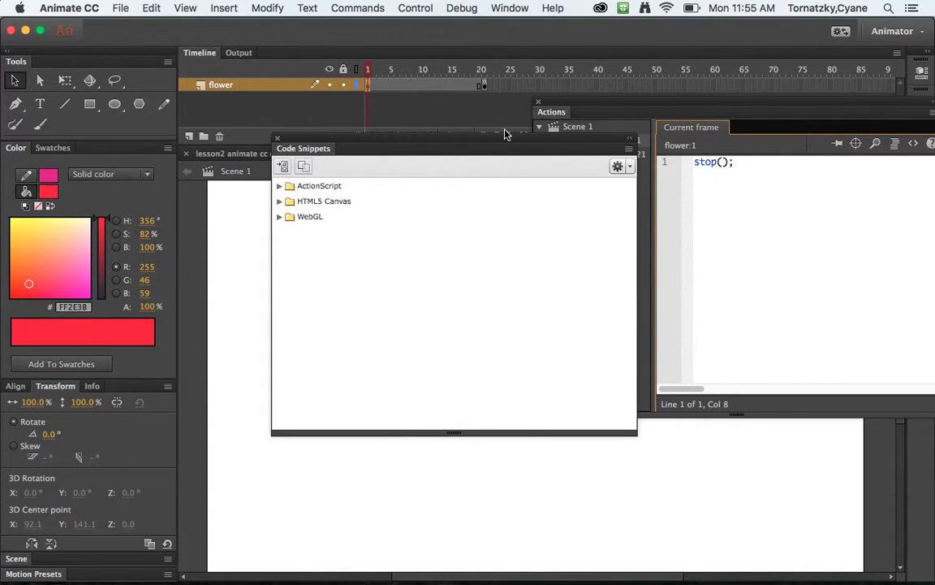
left_click_drag(507, 133, 263, 121)
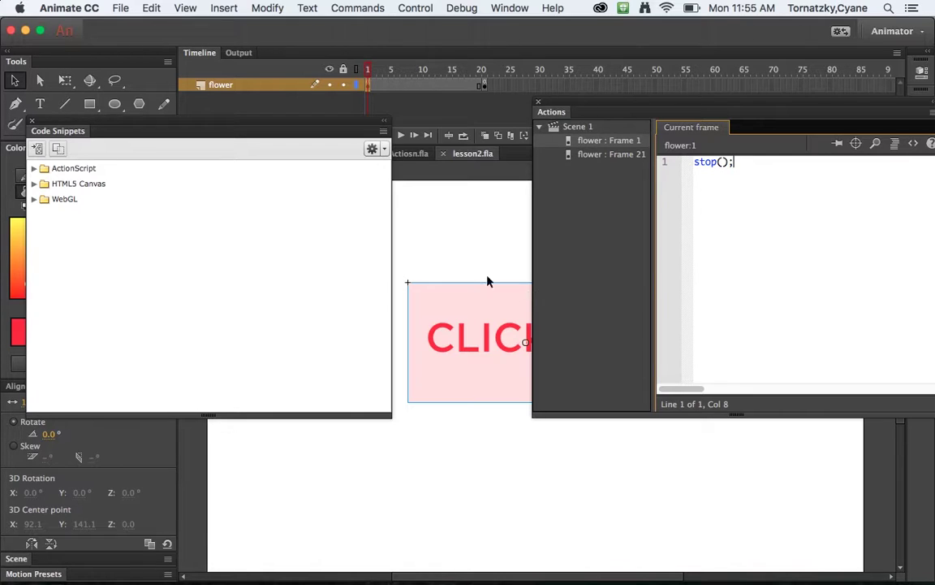
left_click(38, 169)
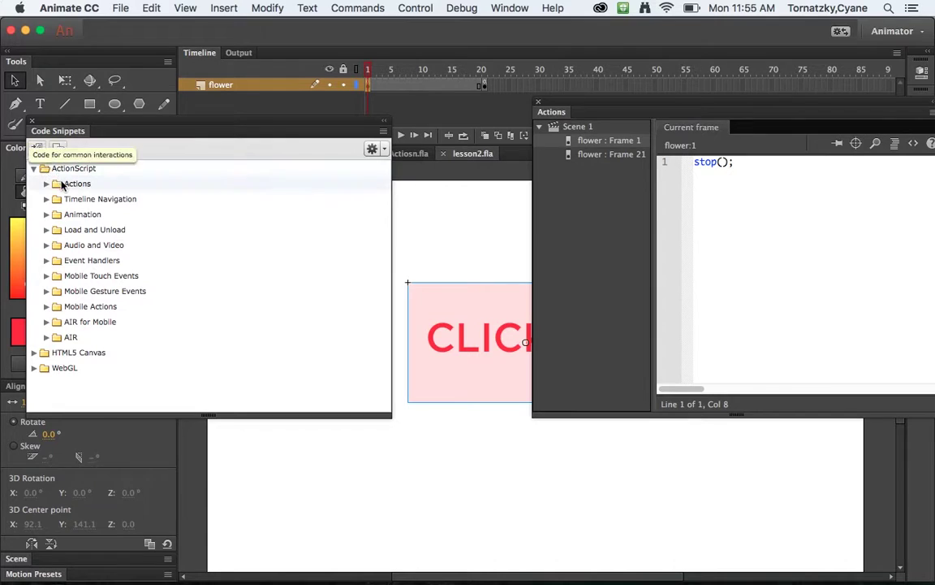
left_click(47, 199)
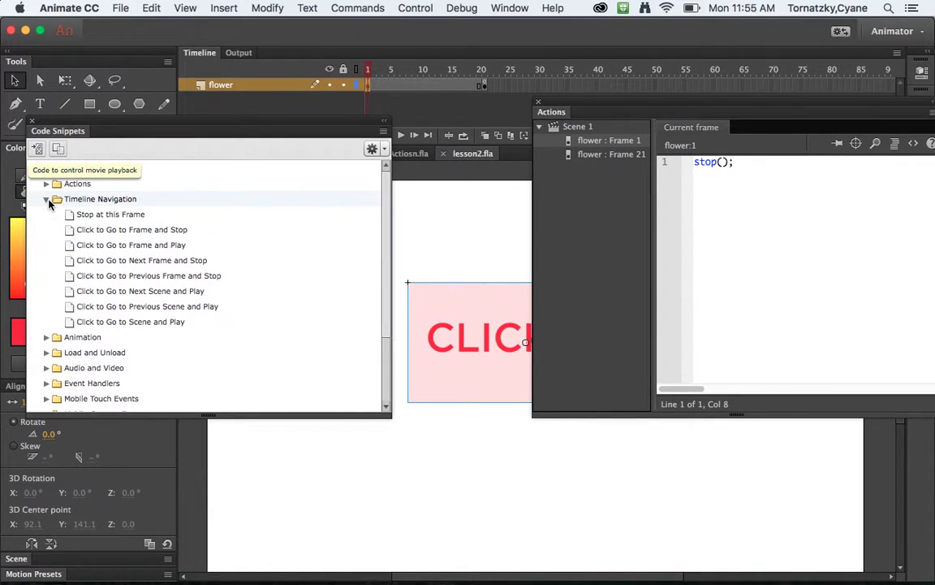
double_click(85, 232)
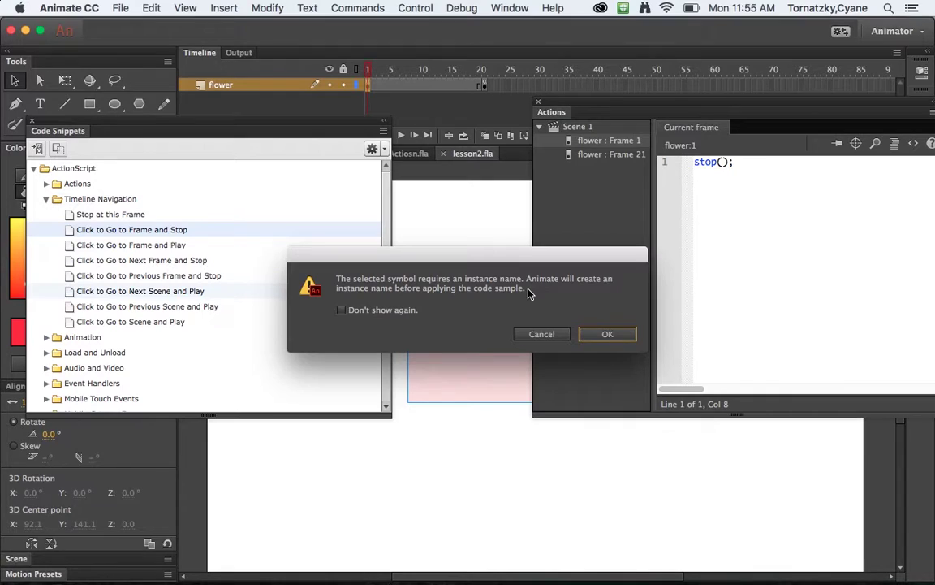
Step: Cancel the snippet warning and name the CLICK ME button instance pinkButton in Properties
left_click(542, 335)
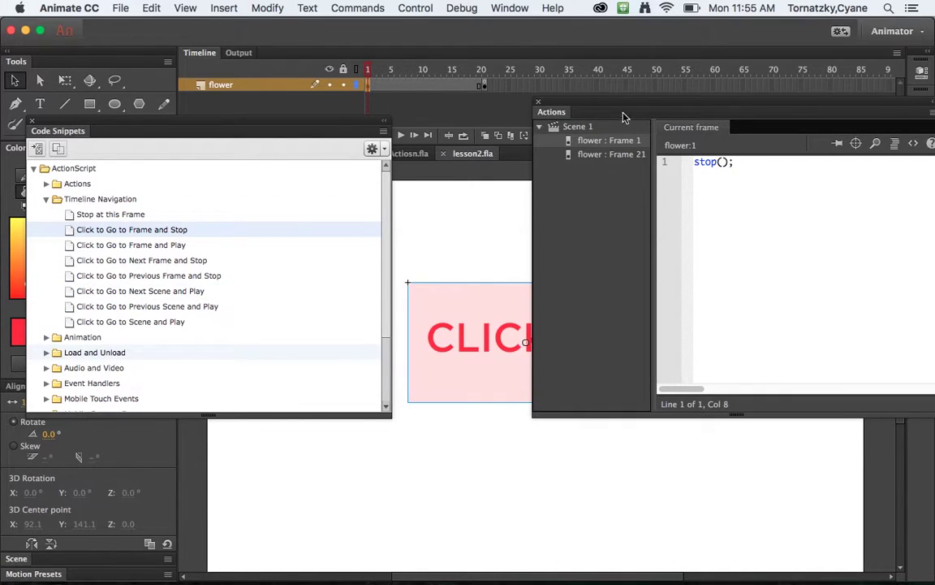
left_click_drag(629, 104, 656, 418)
left_click(620, 359)
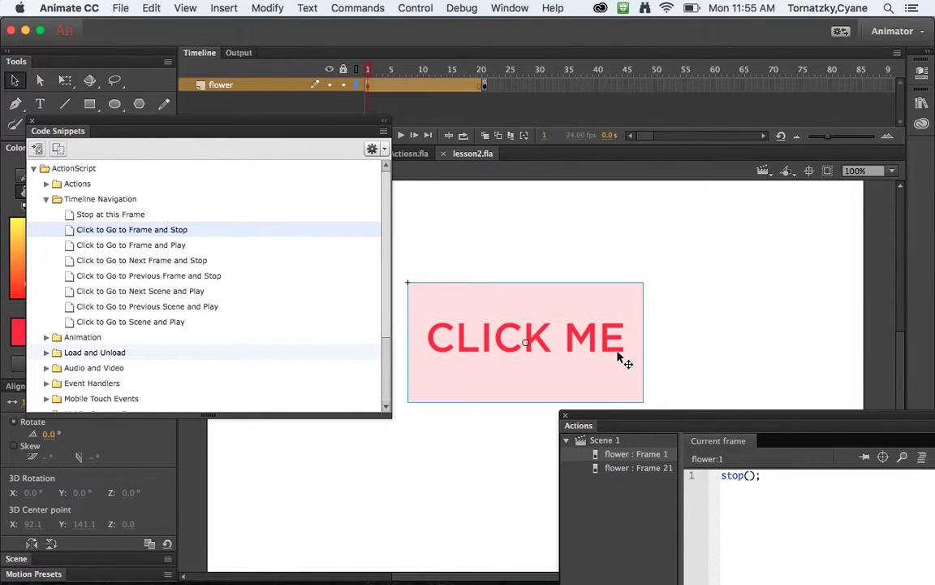
left_click(509, 8)
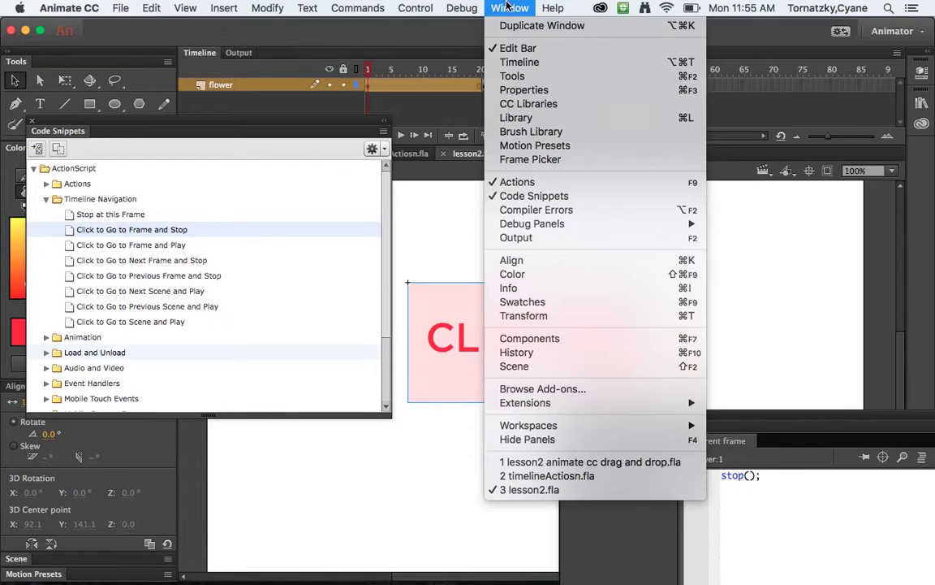
left_click(524, 89)
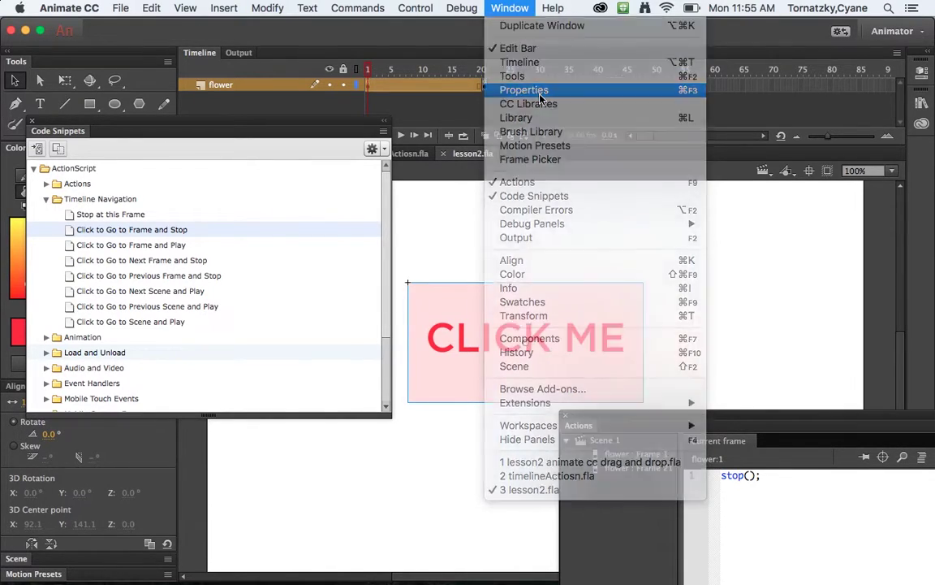
left_click(775, 82)
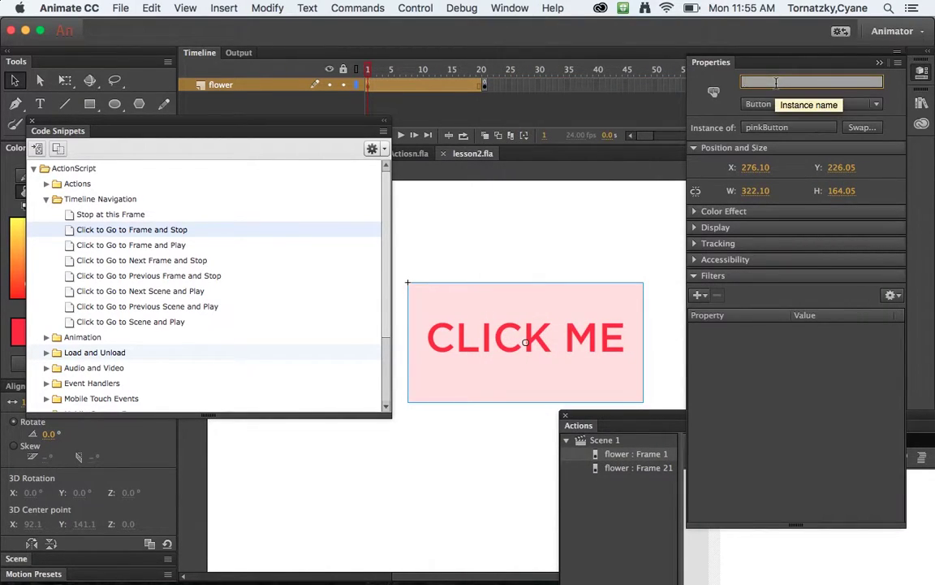
type("pinkButton")
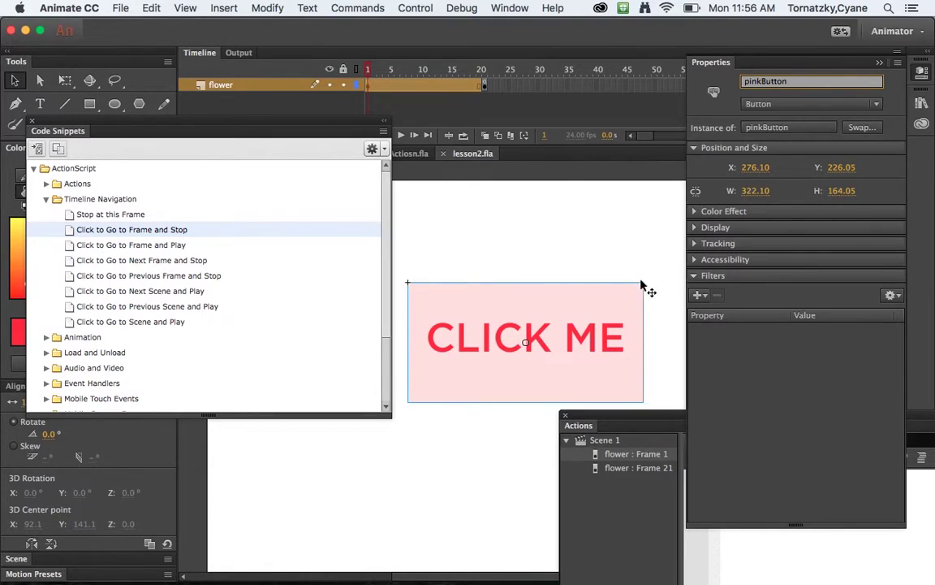
key("F9")
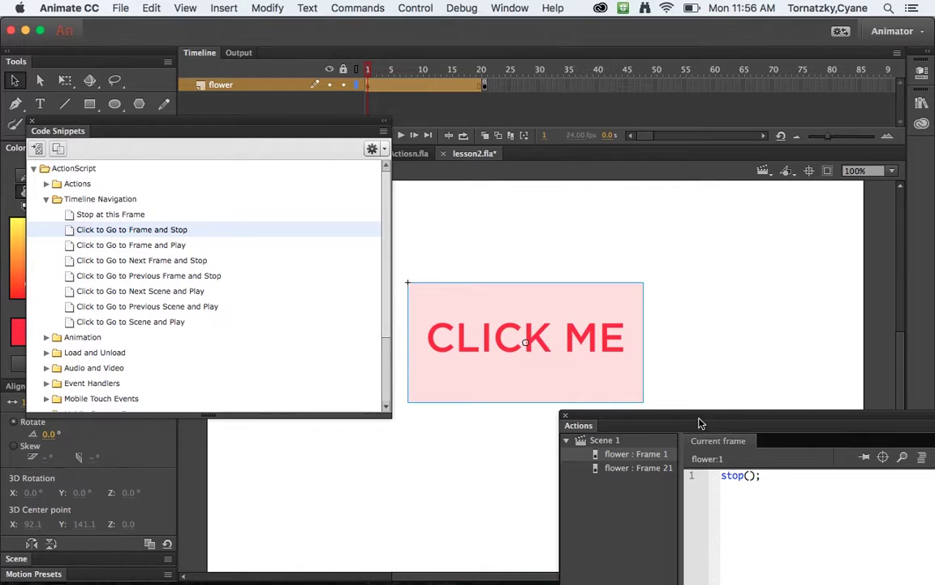
Step: Apply the Click to Go to Frame and Stop snippet to pinkButton and enlarge the code view
left_click_drag(703, 421, 668, 169)
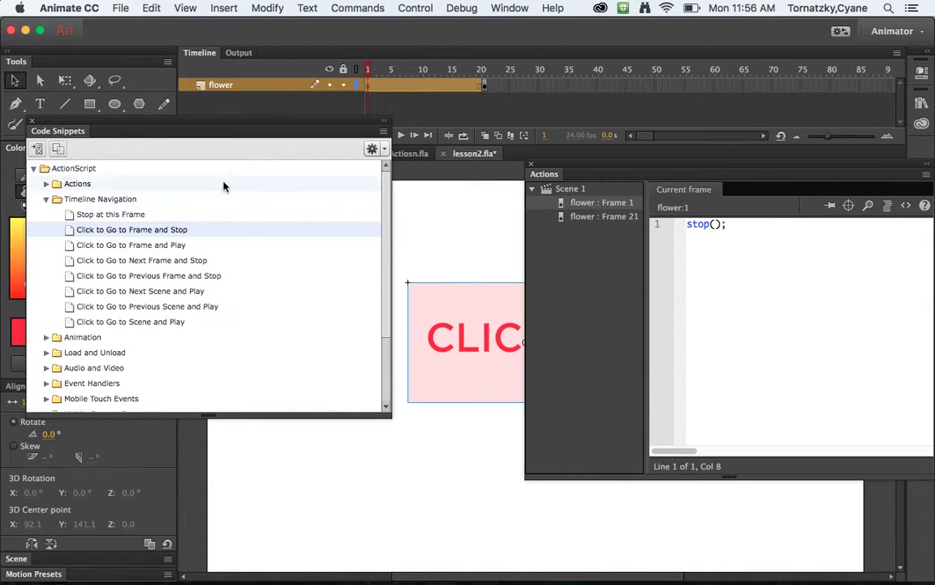
left_click(47, 198)
left_click(34, 168)
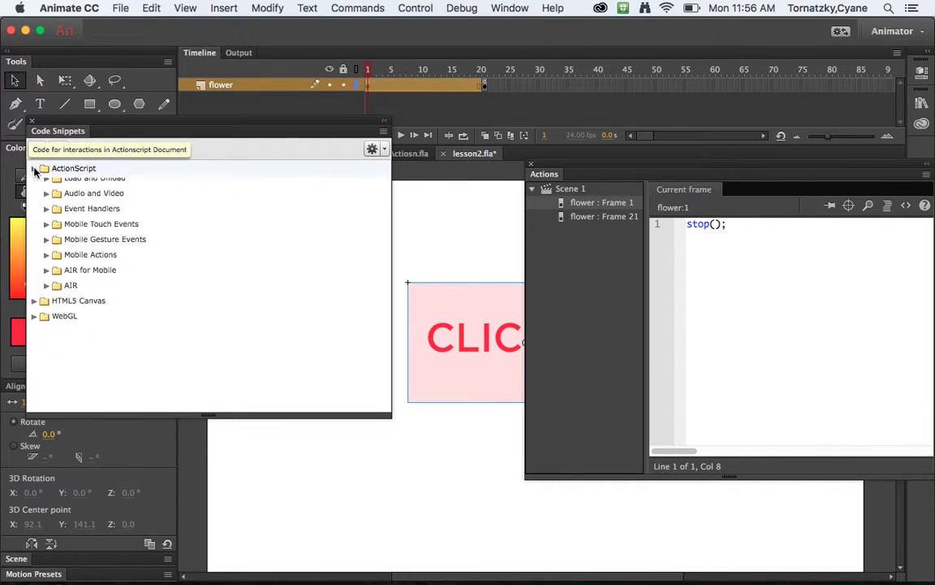
left_click(34, 169)
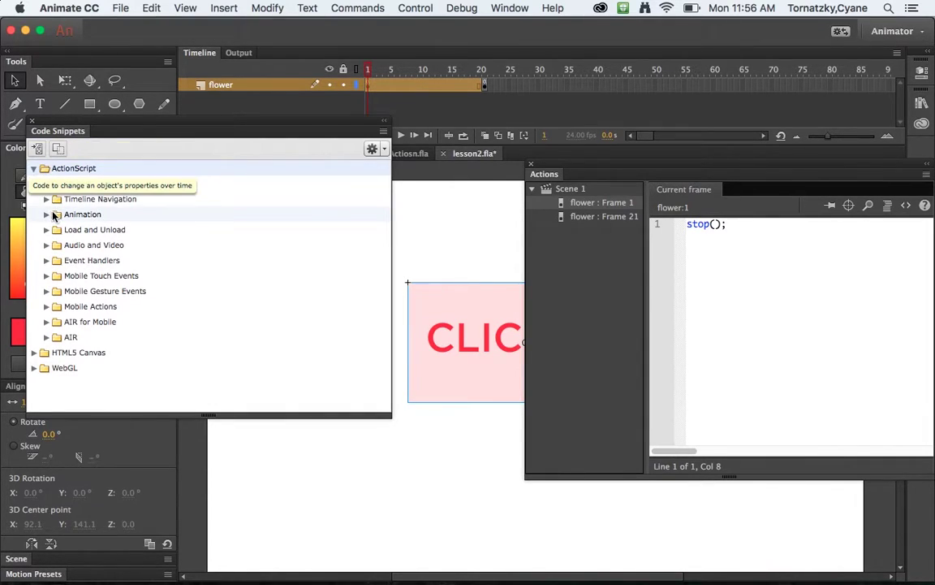
left_click(46, 199)
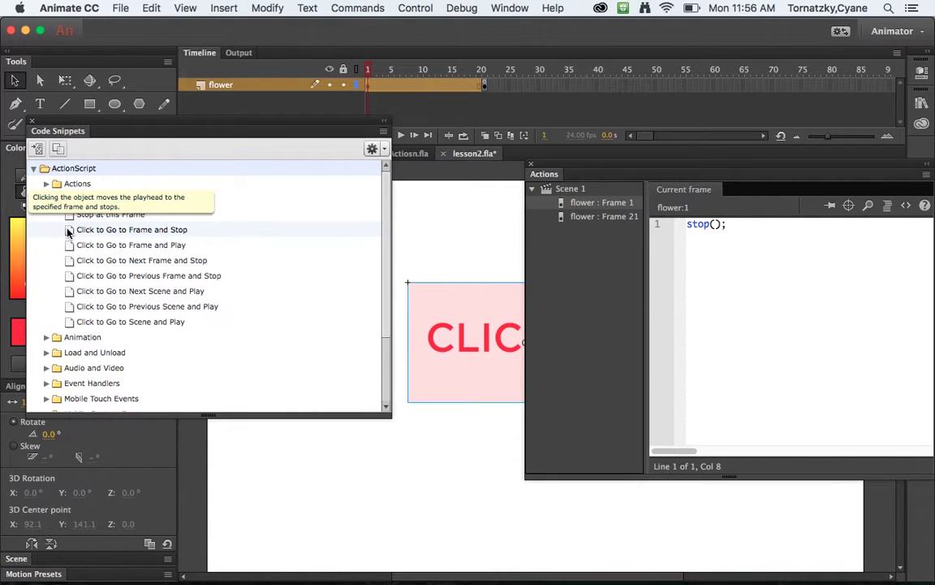
double_click(73, 229)
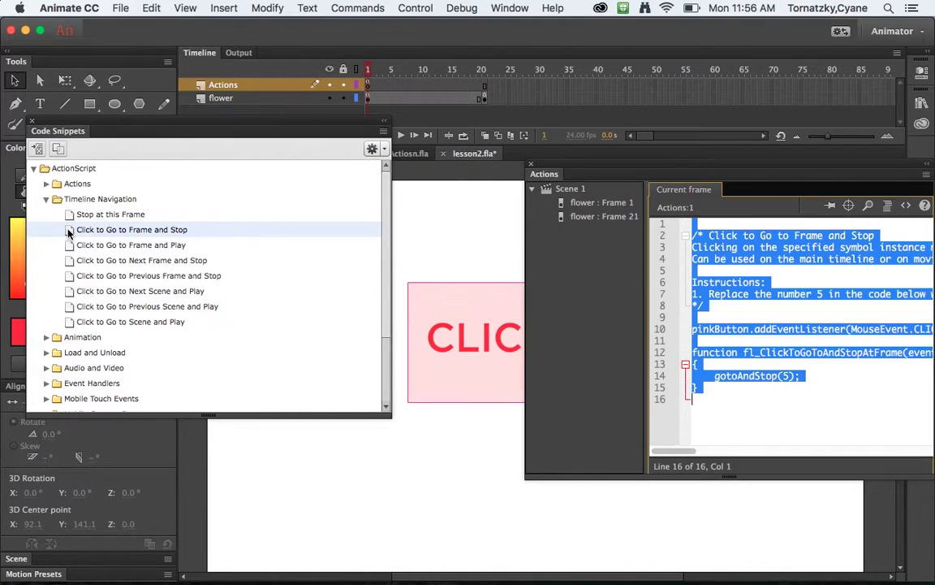
left_click_drag(635, 169, 229, 138)
left_click_drag(529, 443, 912, 530)
Step: Highlight the handler function name on line 10 and the function keyword on line 12
left_click(734, 412)
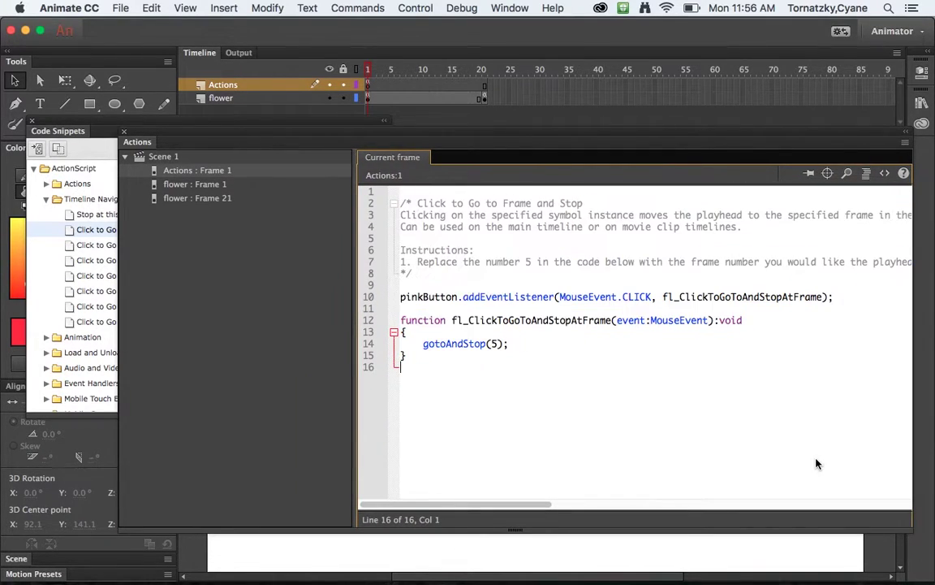
left_click_drag(709, 157, 547, 109)
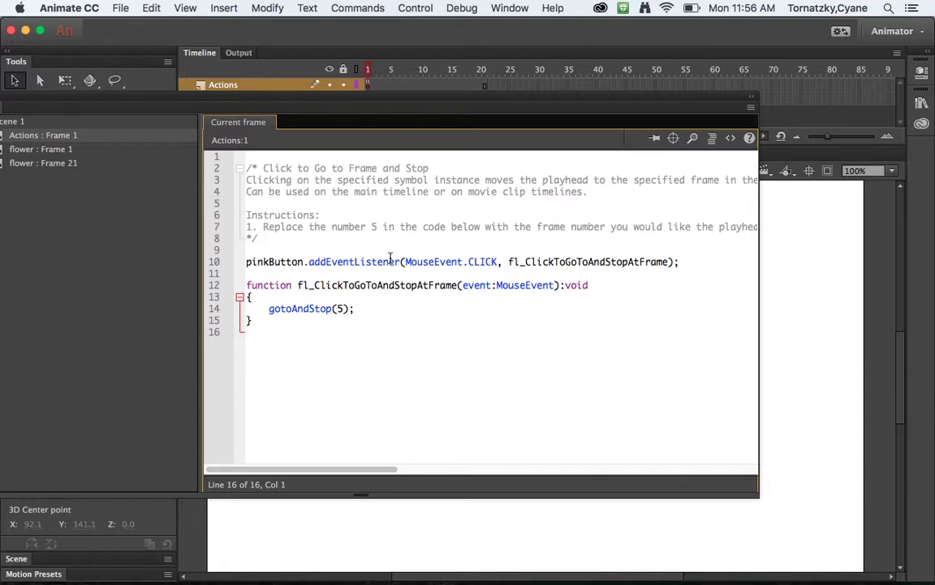
left_click(507, 263)
left_click_drag(506, 263, 665, 268)
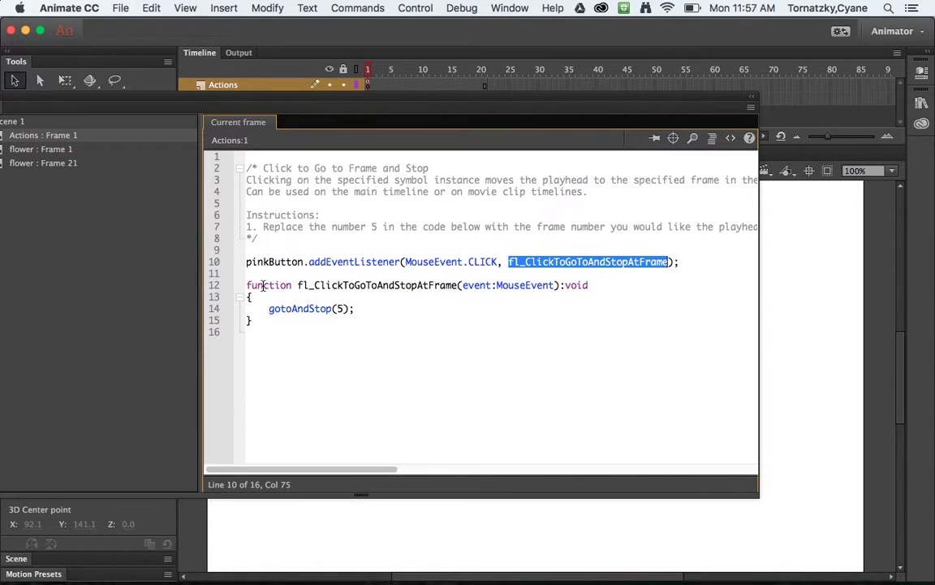
left_click_drag(248, 285, 453, 288)
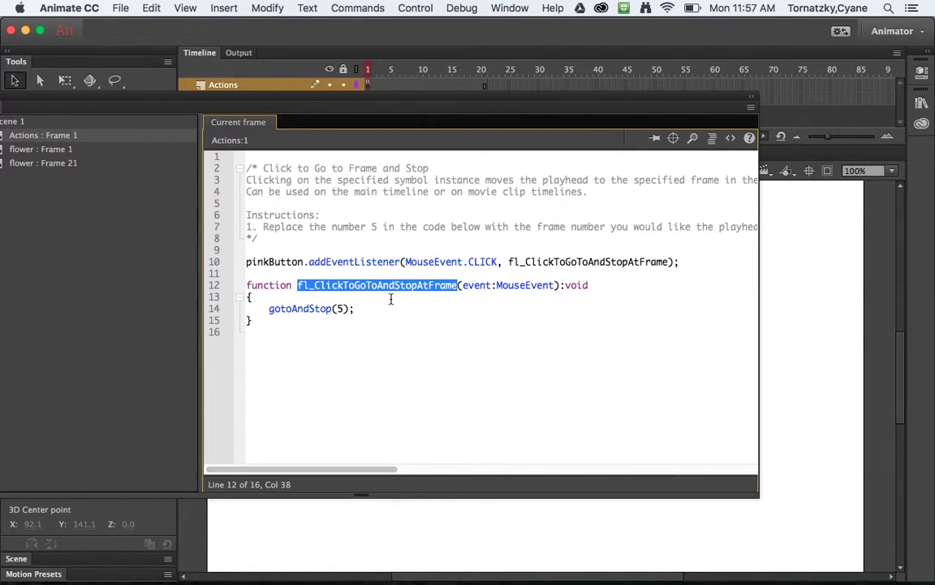
Step: Replace the 5 in gotoAndStop(5) with the flower frame 21 and check that frame
double_click(340, 308)
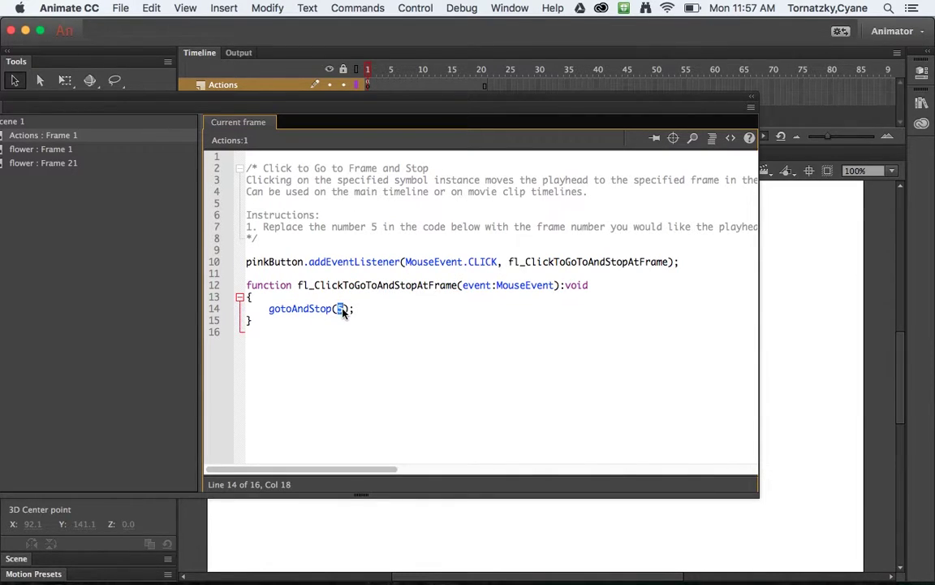
type("20")
left_click(485, 87)
left_click_drag(485, 95, 501, 270)
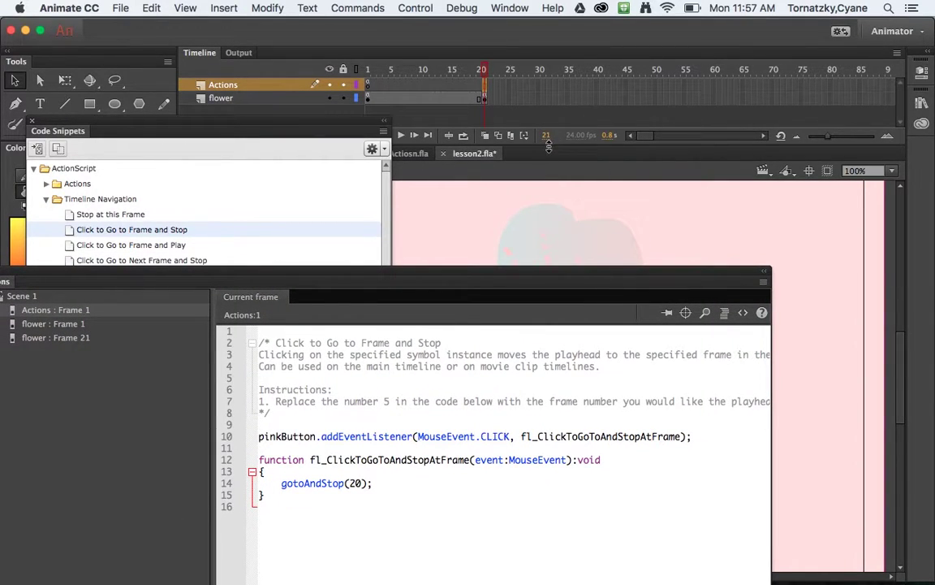
left_click_drag(498, 273, 510, 155)
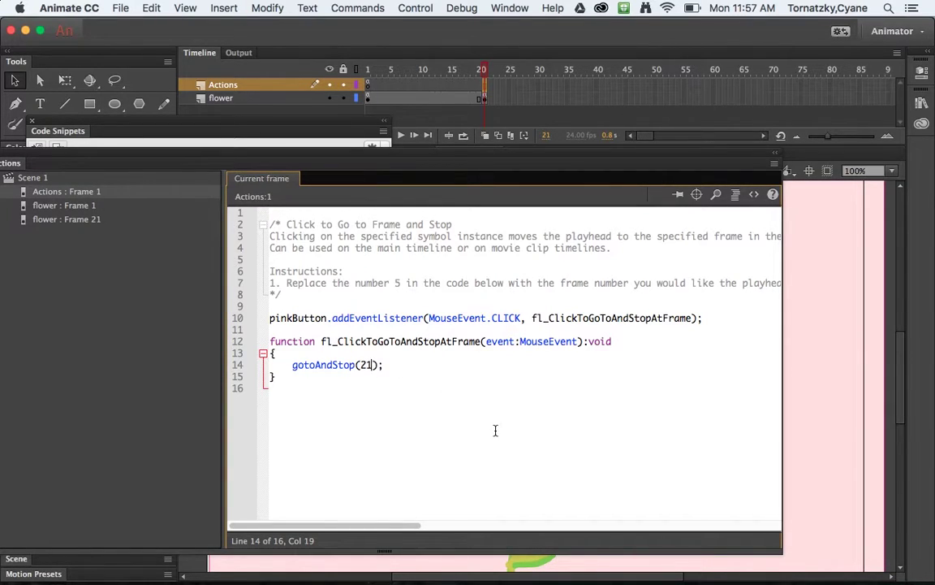
Step: Test the movie and confirm that clicking CLICK ME jumps to the flower frame
key("super+Return")
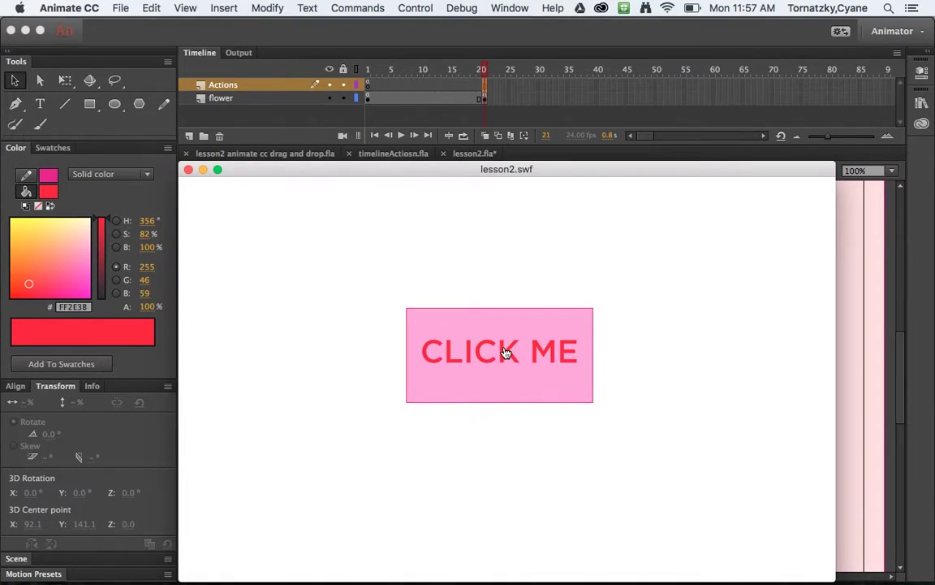
right_click(505, 352)
left_click(489, 351)
left_click(490, 349)
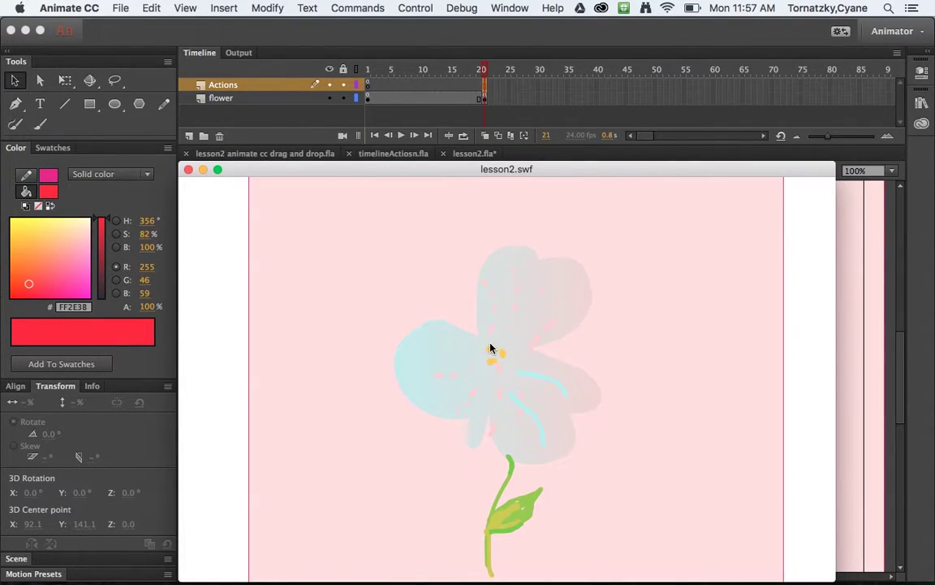
left_click(188, 168)
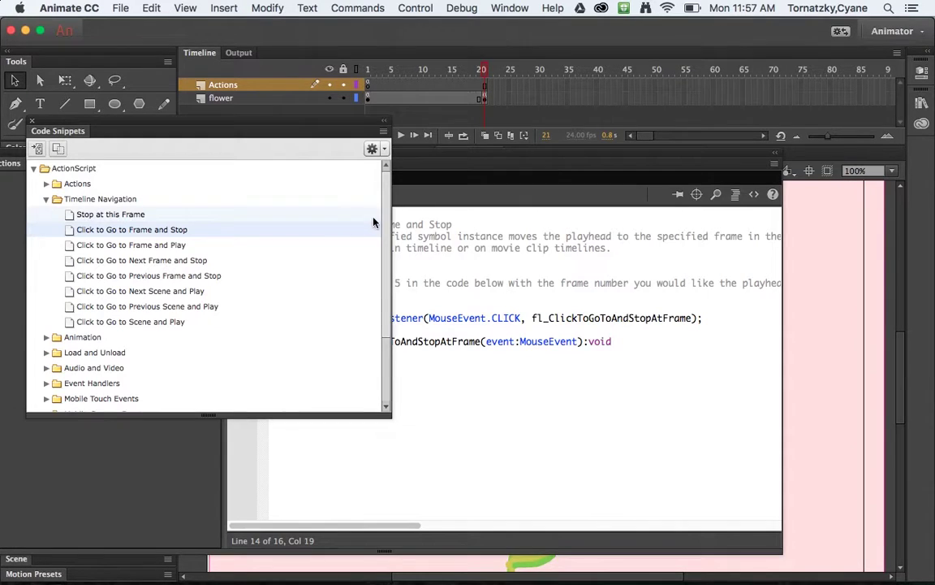
left_click(840, 274)
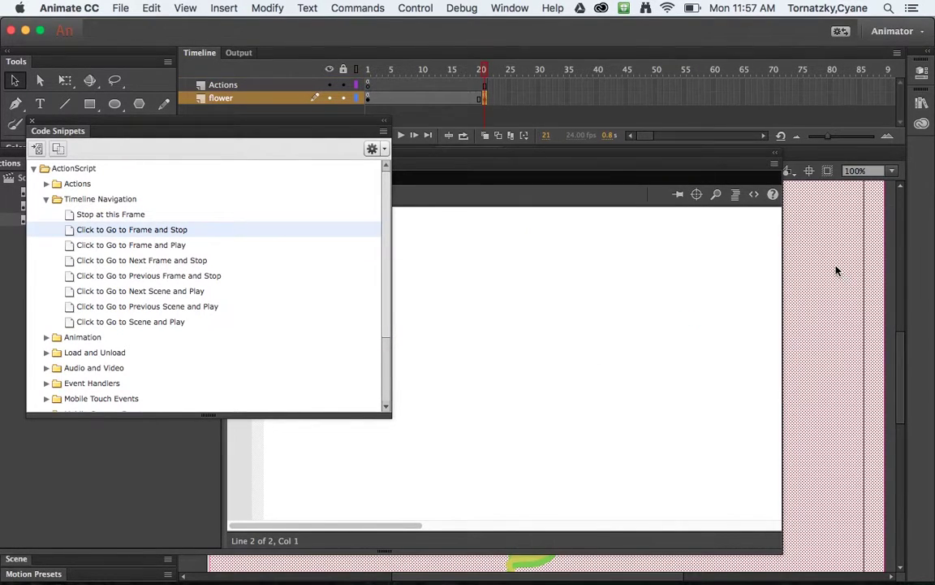
key("super+Tab")
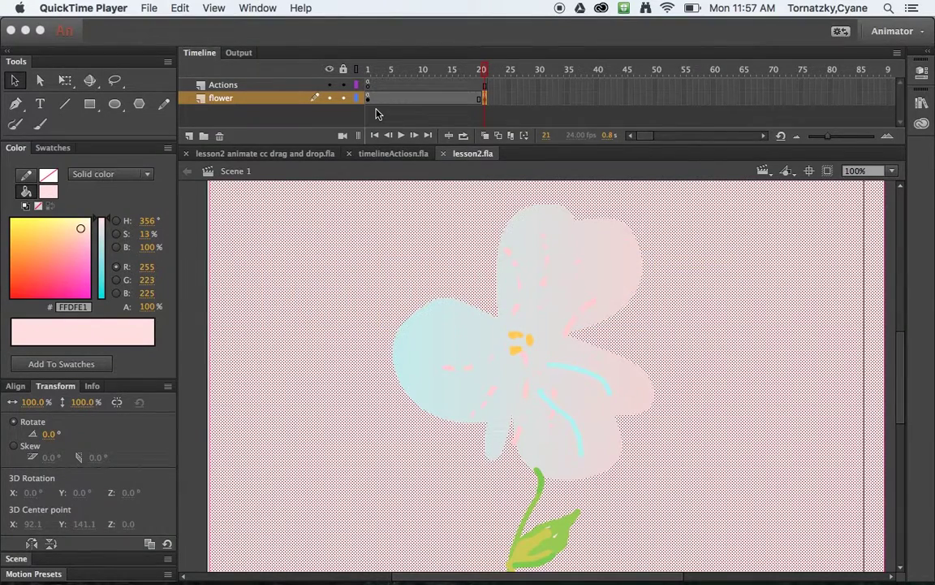